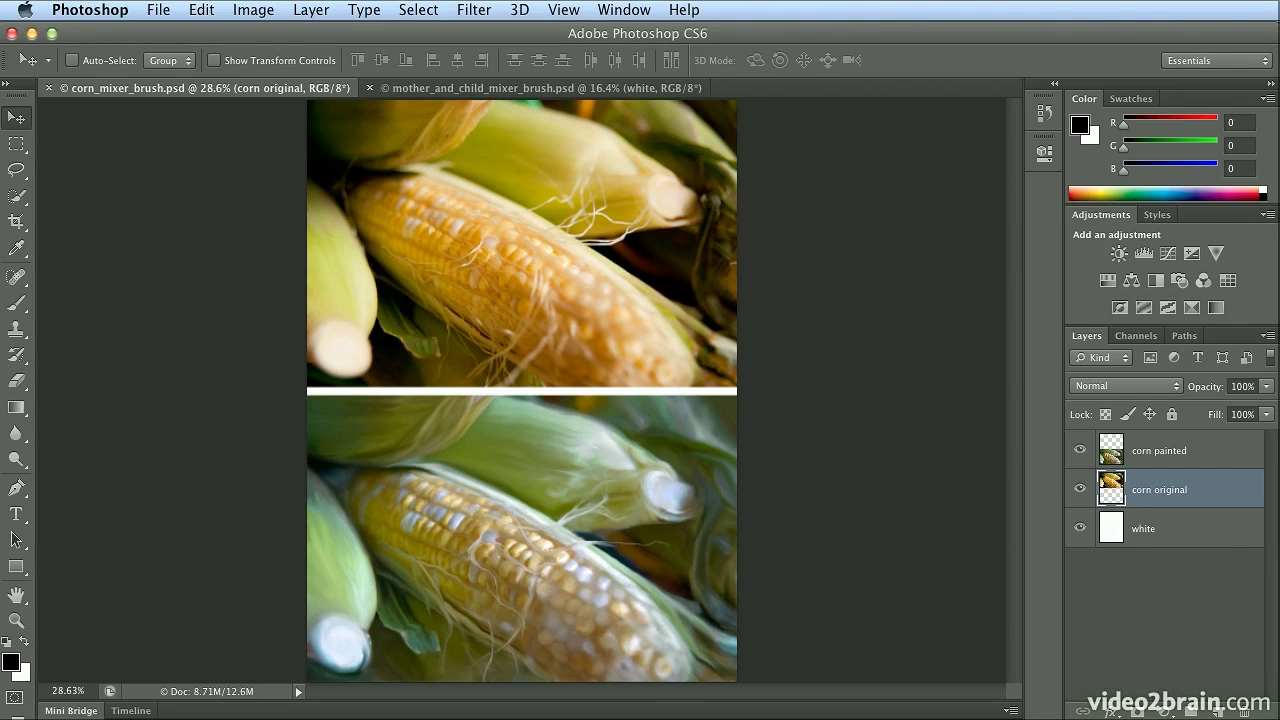
Switch to the Mixer Brush Tool and zoom in on the corn images
left_click(26, 311)
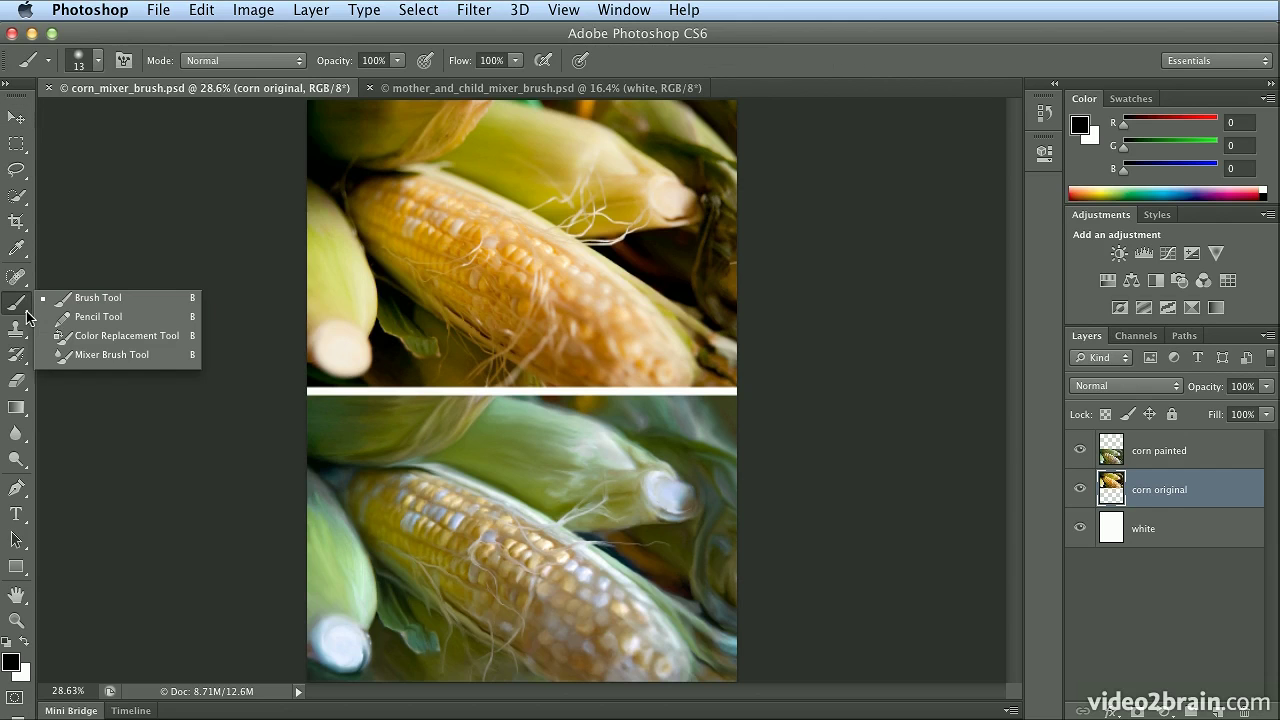
left_click(89, 355)
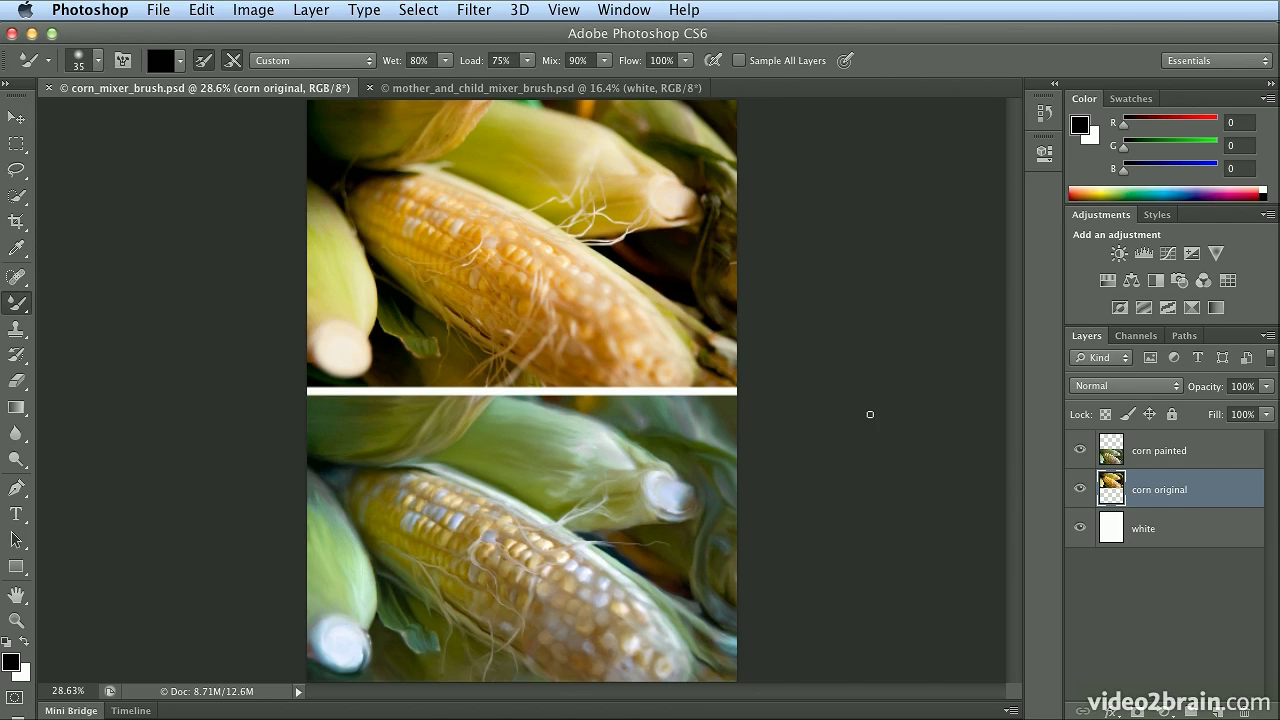
key("super+plus")
key("super+plus")
key("super+plus")
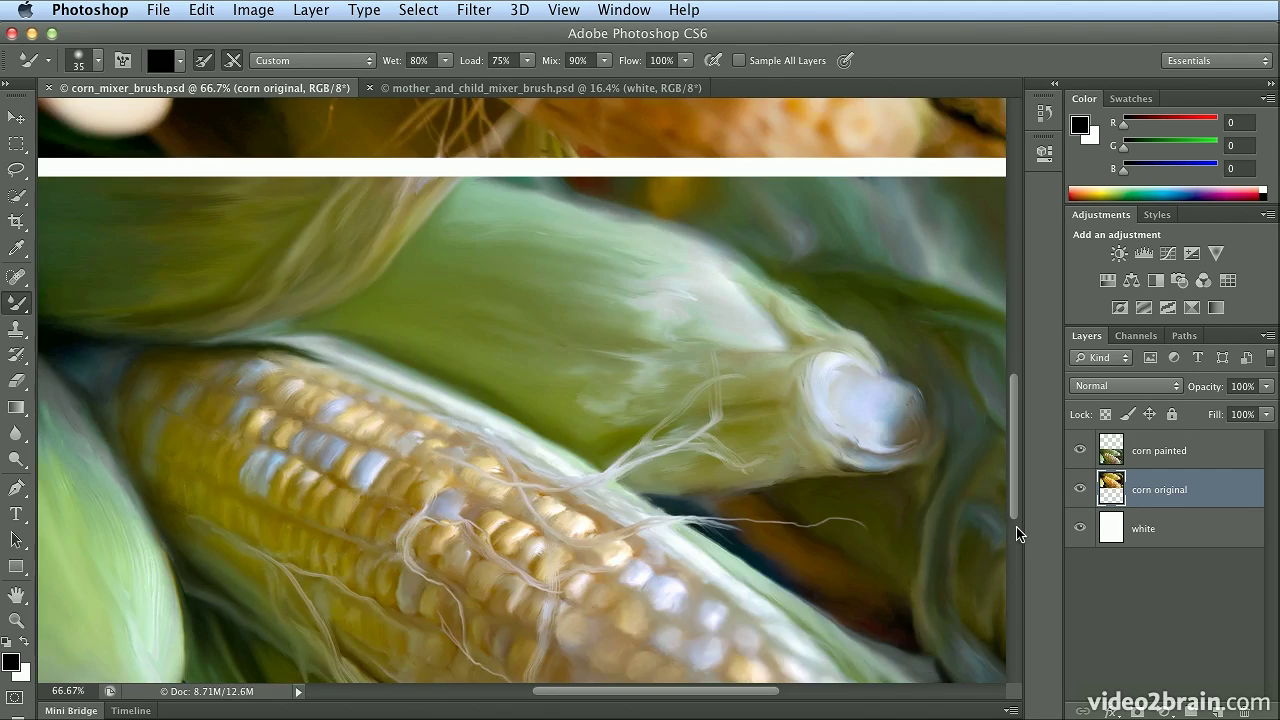
Bring the painted corn version into view, then view the mother_and_child example
left_click(1016, 530)
left_click_drag(1008, 461, 1008, 493)
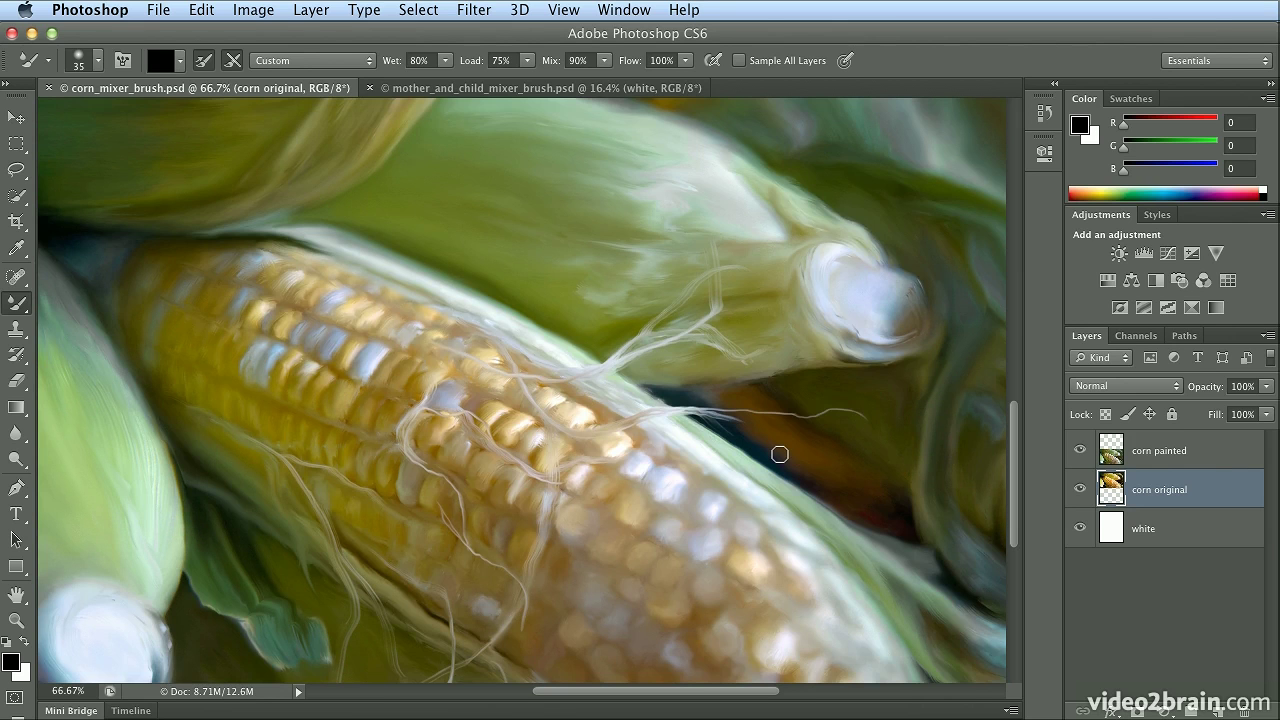
left_click(609, 93)
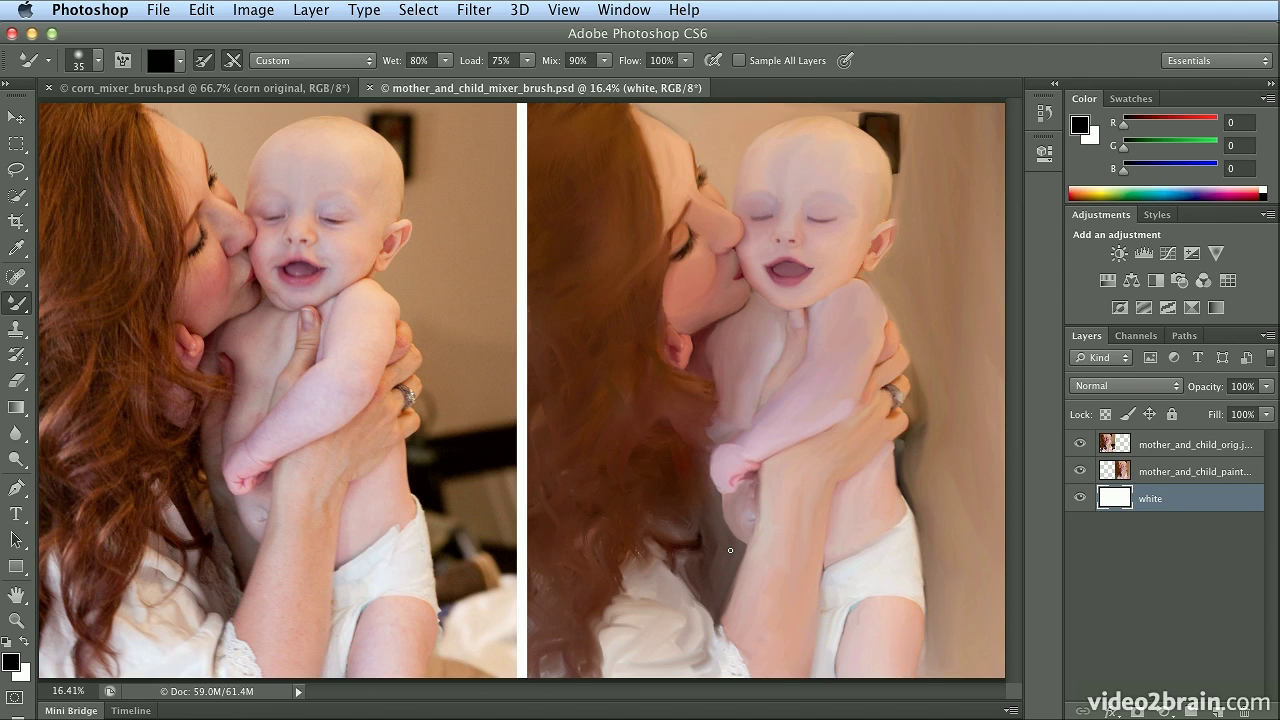
Close both example documents and start a new document, choosing from the preset list
left_click(369, 88)
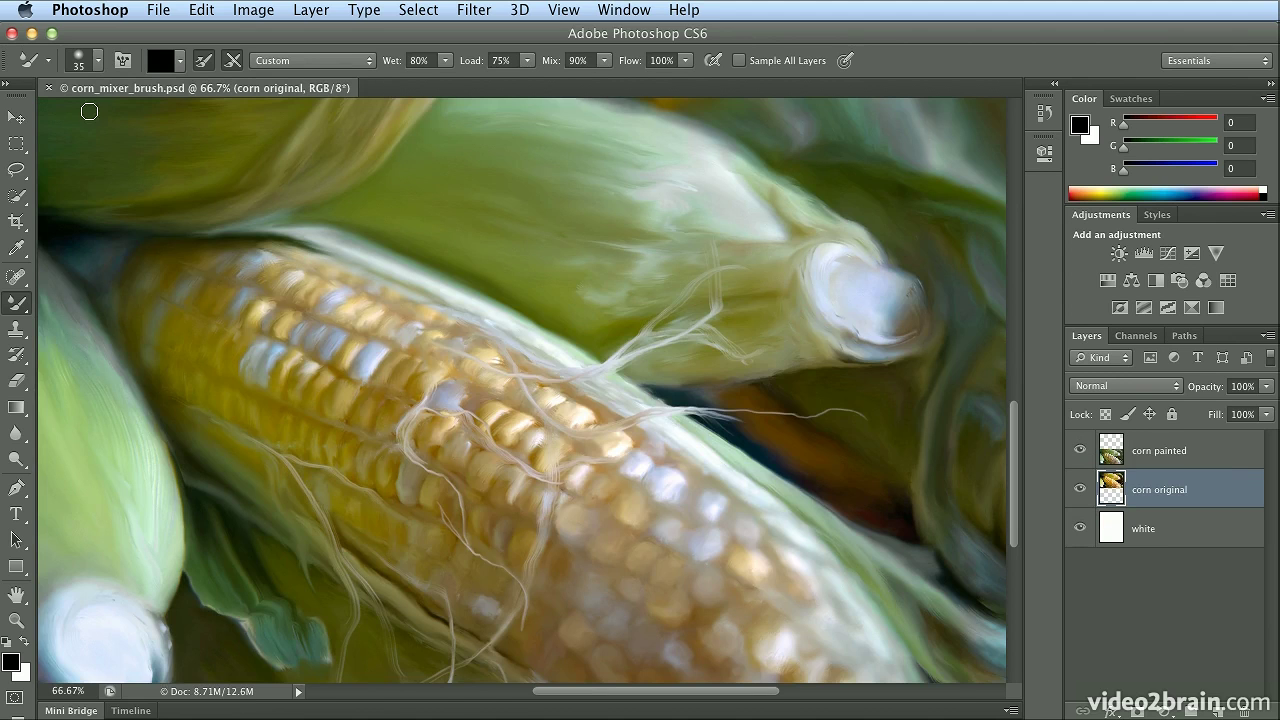
left_click(48, 88)
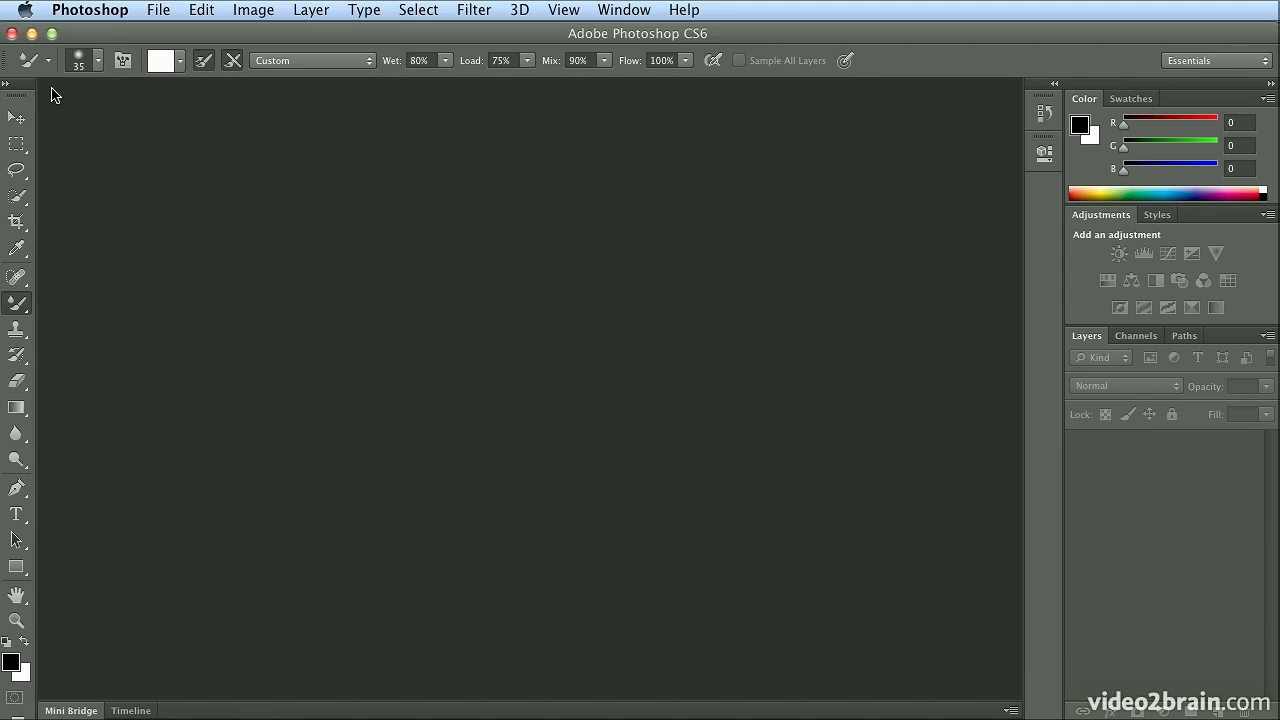
left_click(158, 10)
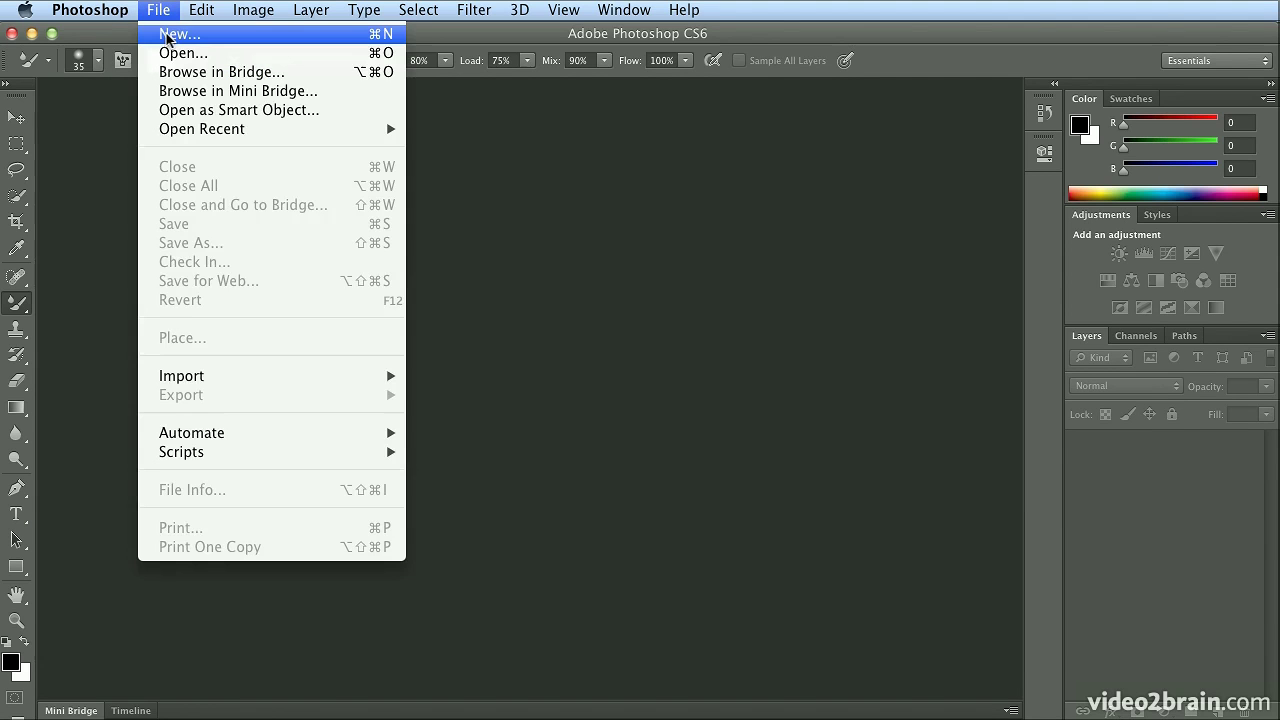
left_click(167, 38)
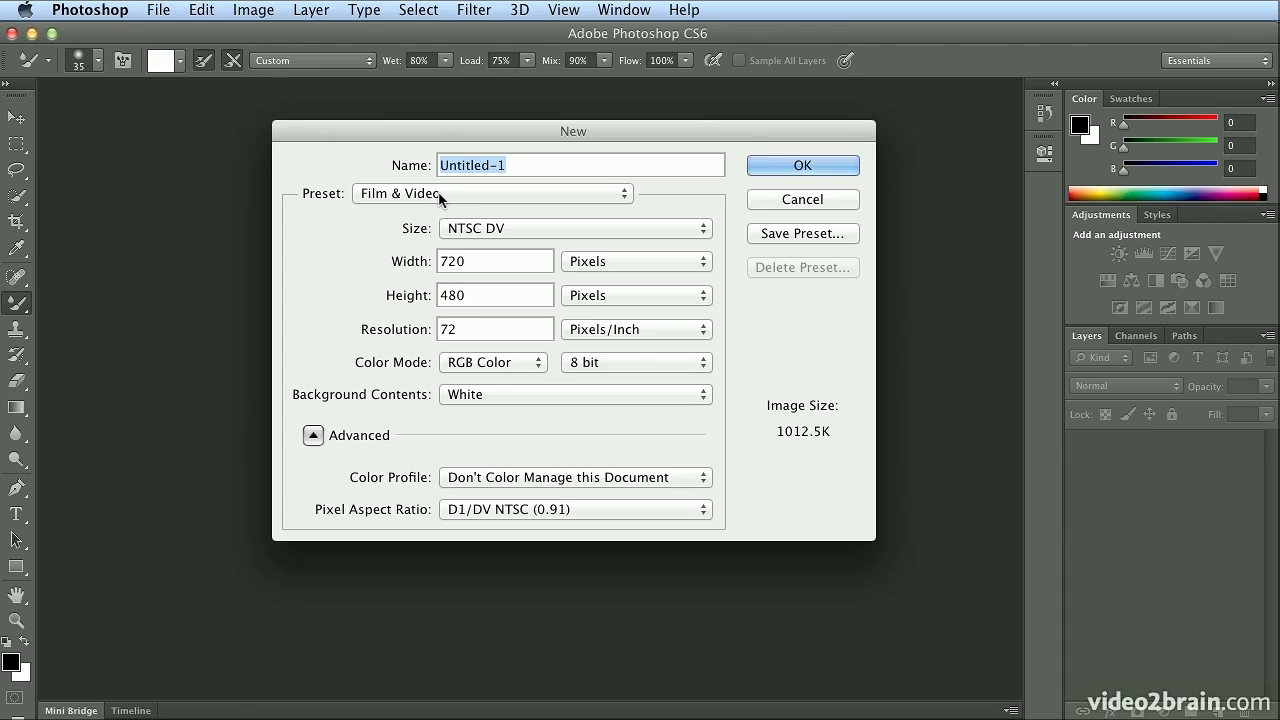
left_click(313, 434)
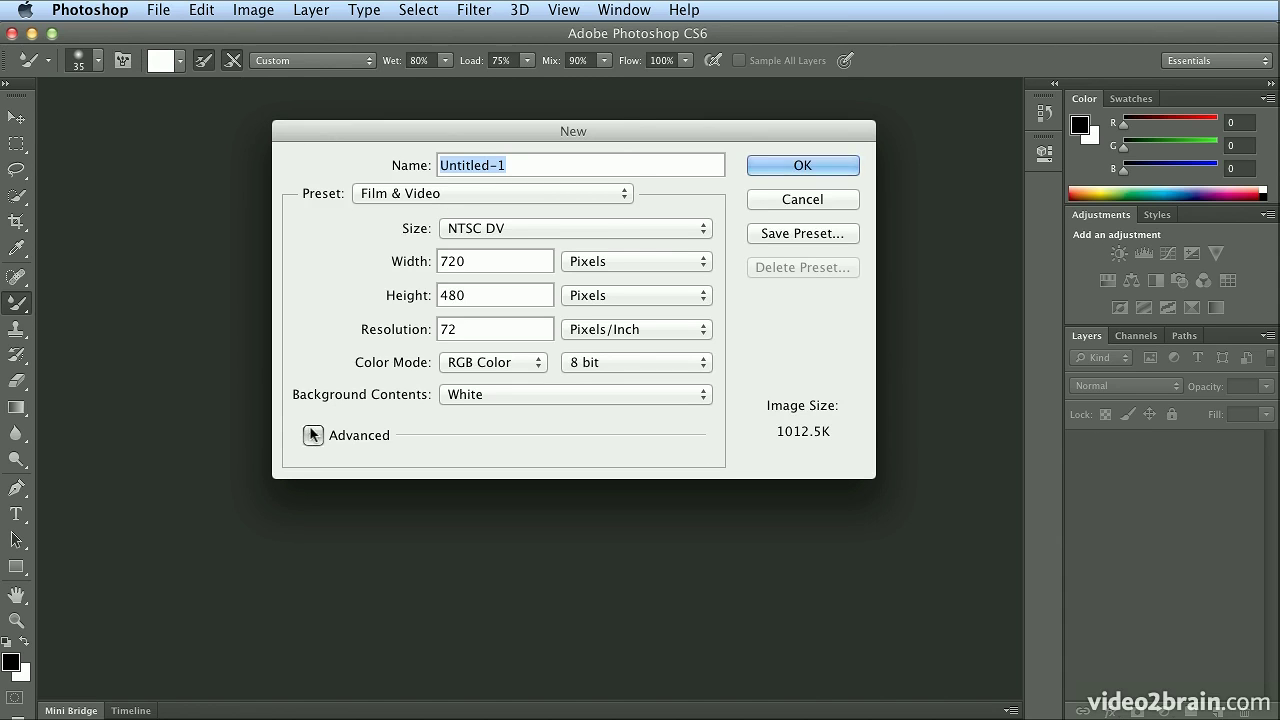
left_click(432, 192)
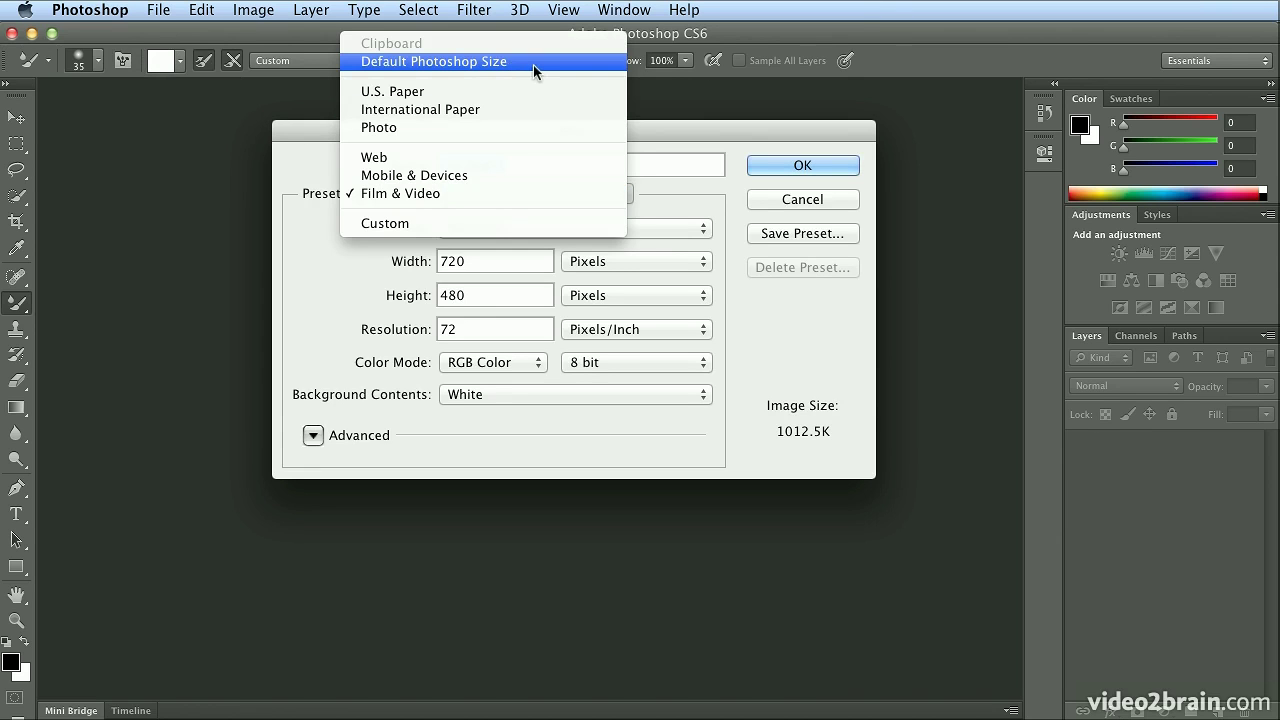
Keep the Film & Video preset and open its list of video frame sizes
left_click(523, 200)
left_click(519, 230)
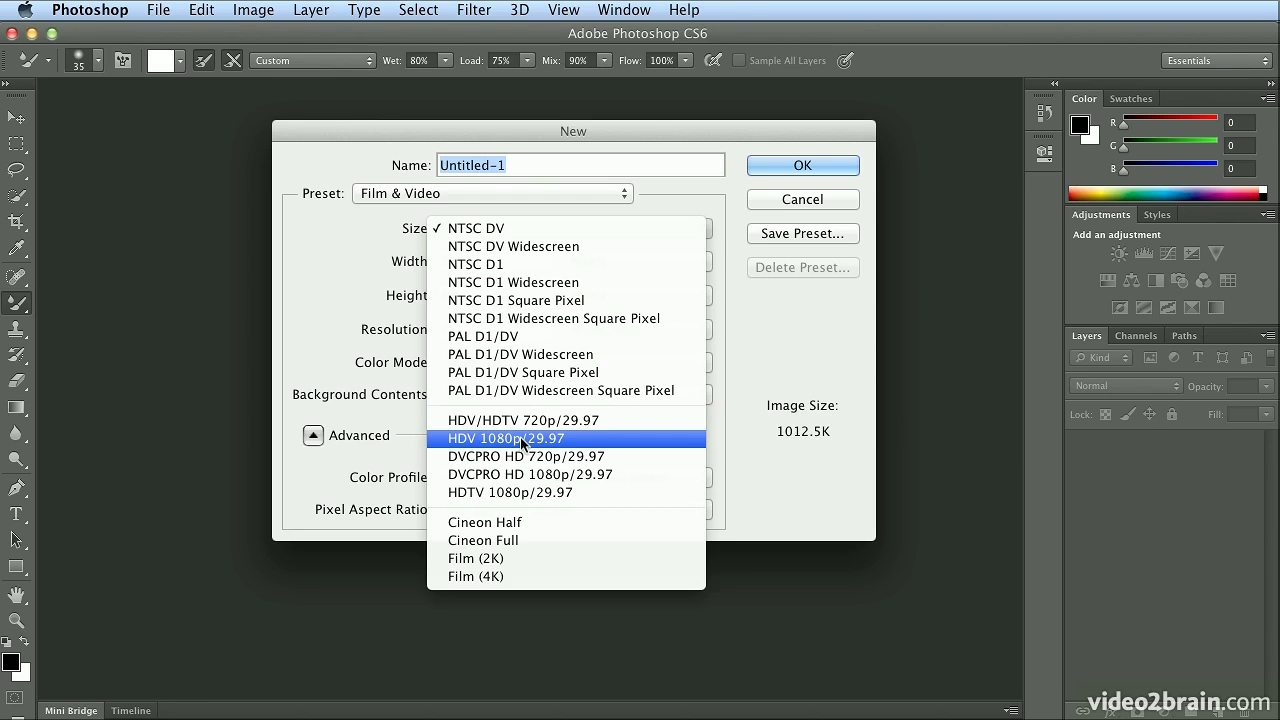
Create a 1440 × 1080 HDV 1080p/29.97 document, accepting the pixel aspect ratio alert
left_click(520, 437)
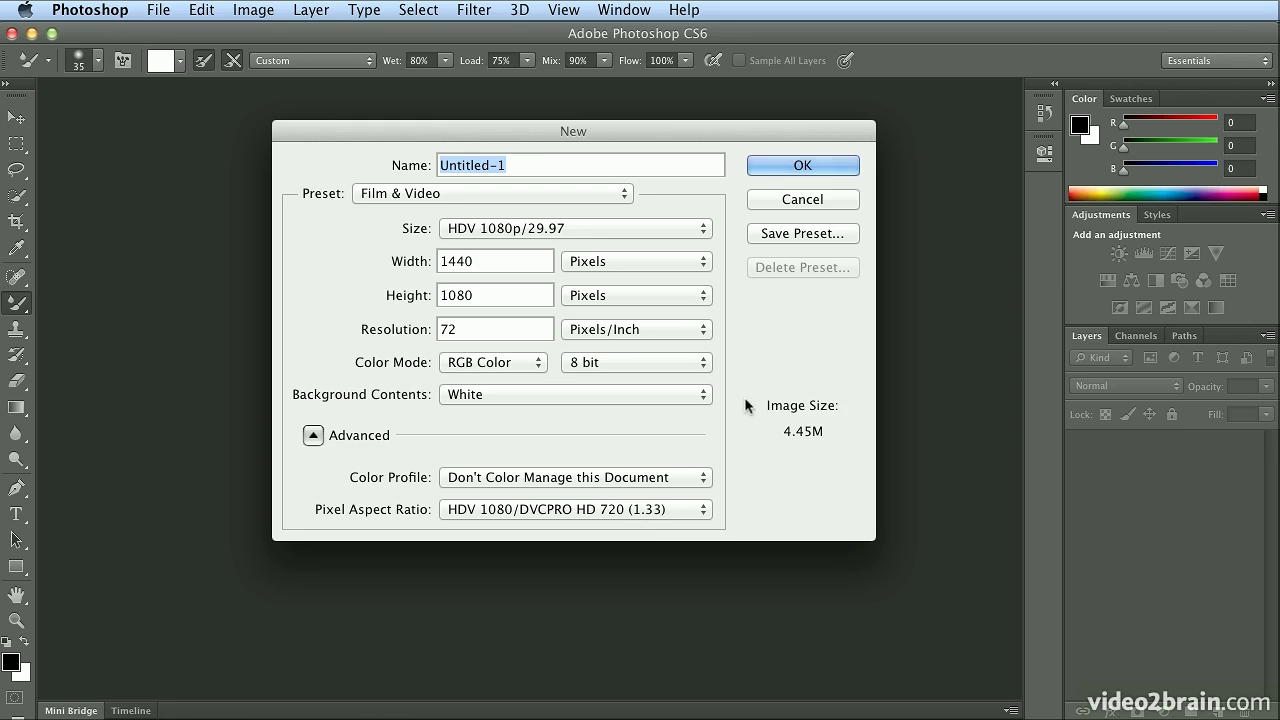
left_click(798, 164)
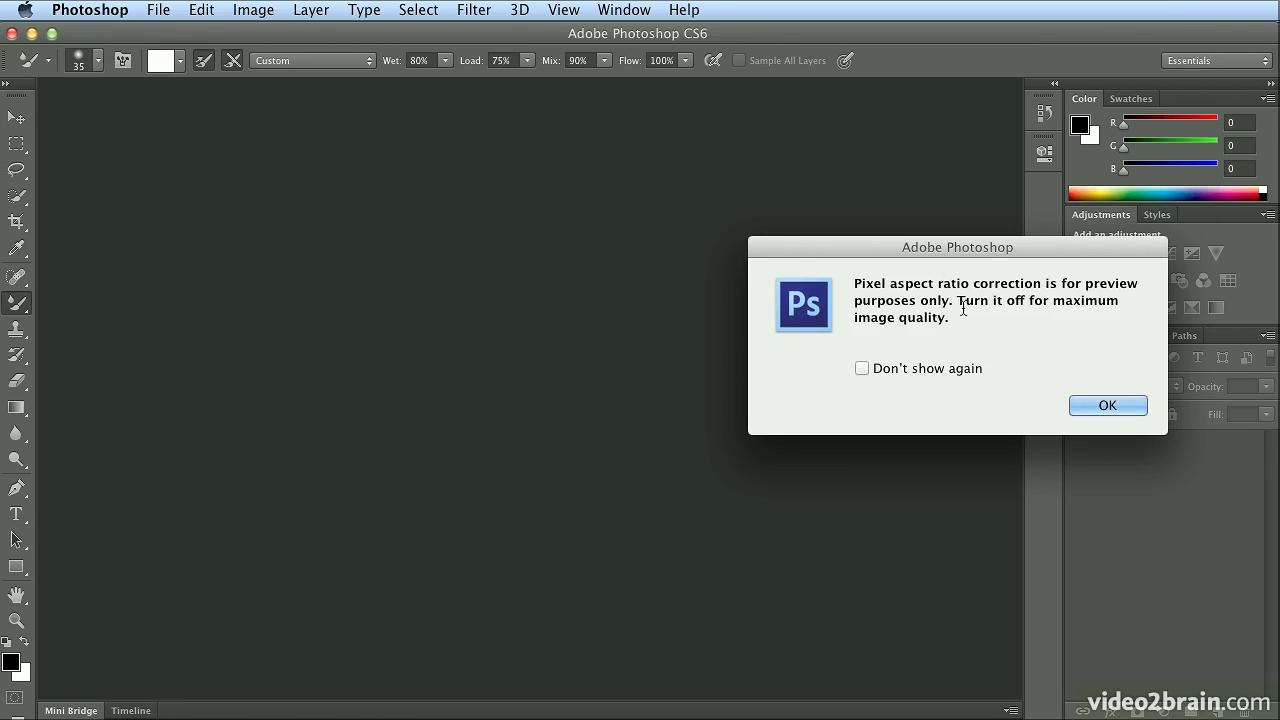
left_click(1117, 406)
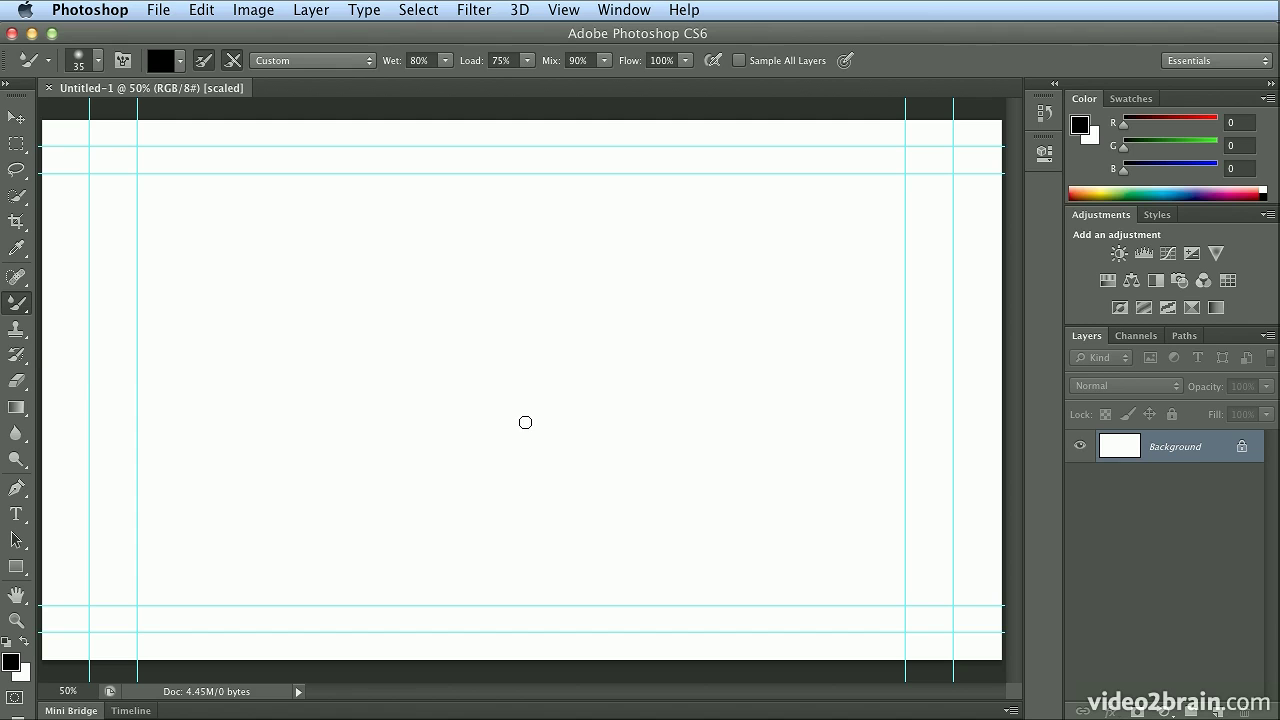
Keep the Mixer Brush, pick a blue from the spectrum, and check its tip settings
left_click(26, 302)
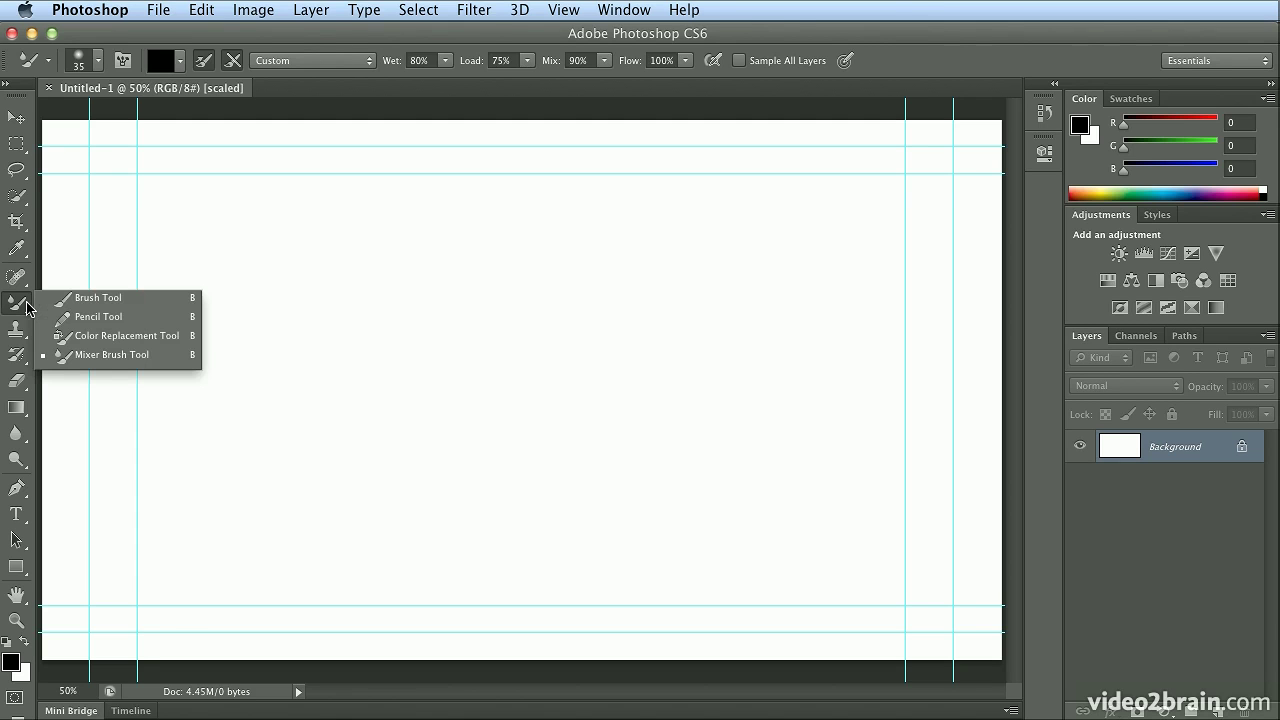
left_click(105, 354)
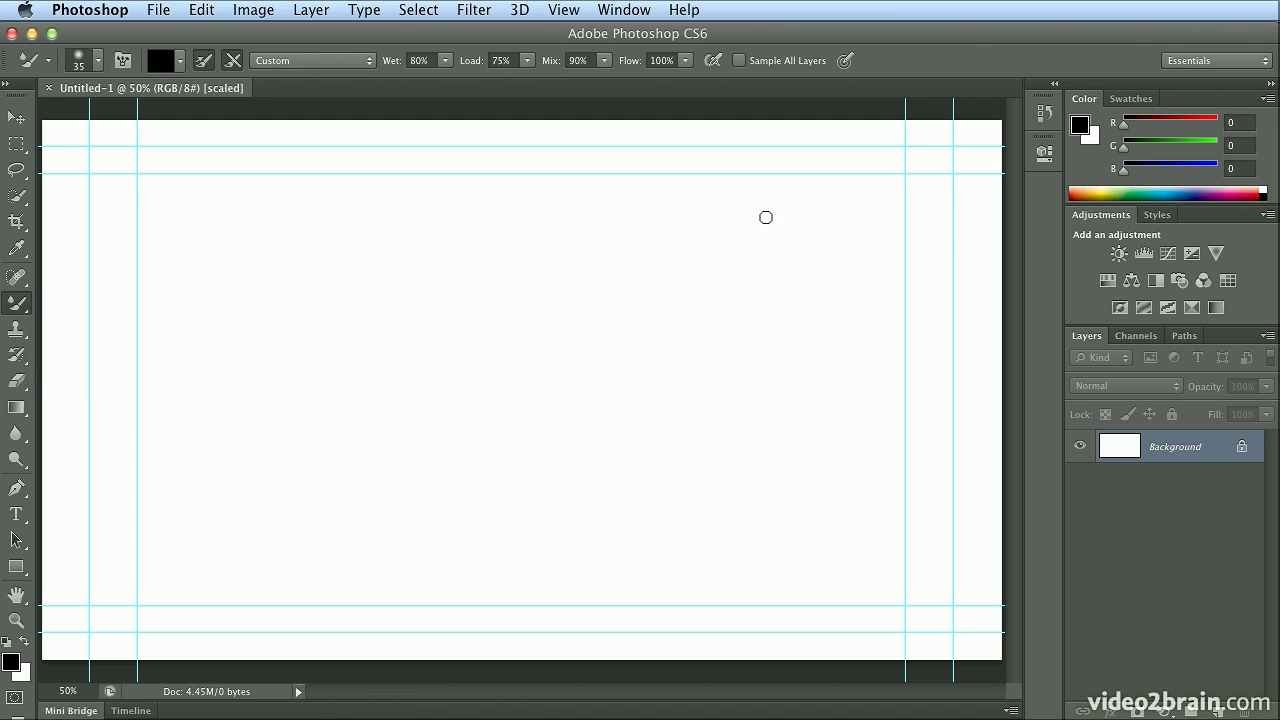
left_click(1170, 193)
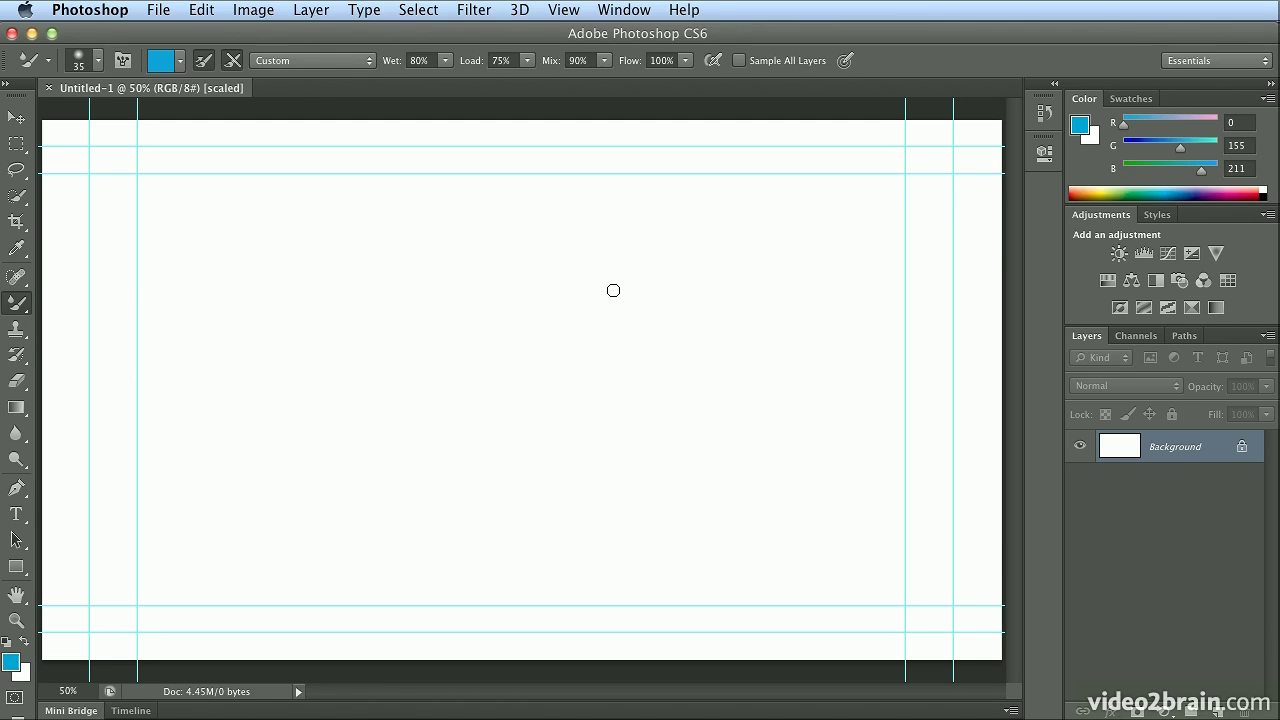
right_click(587, 288)
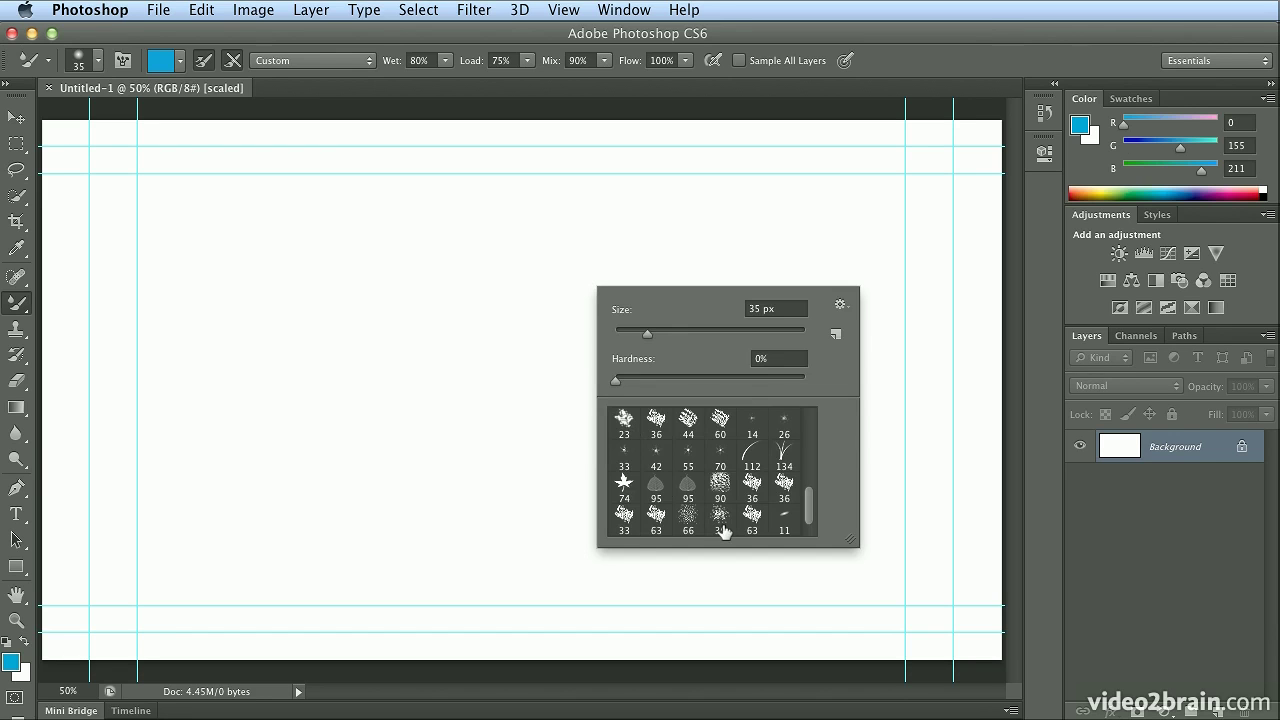
left_click(449, 46)
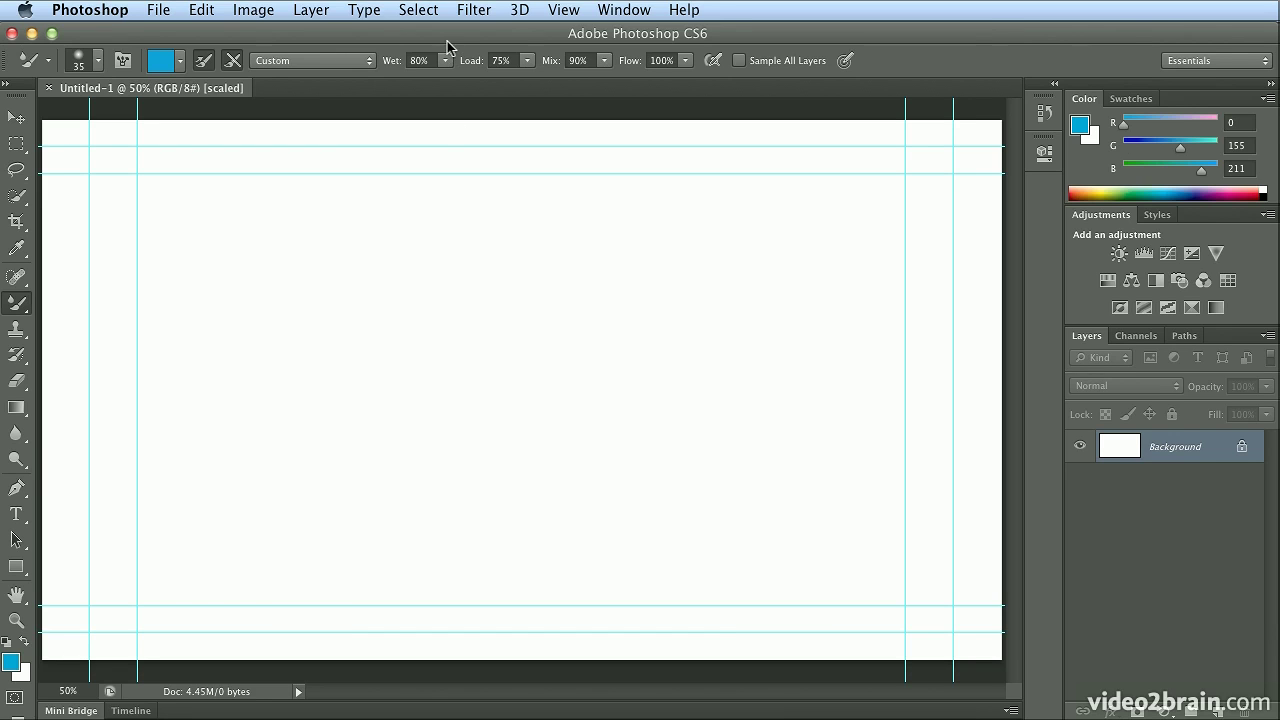
Lighten the paint to light blue (R 69, G 178, B 217) with the on-canvas picker
left_click(357, 293, "ctrl+alt+super")
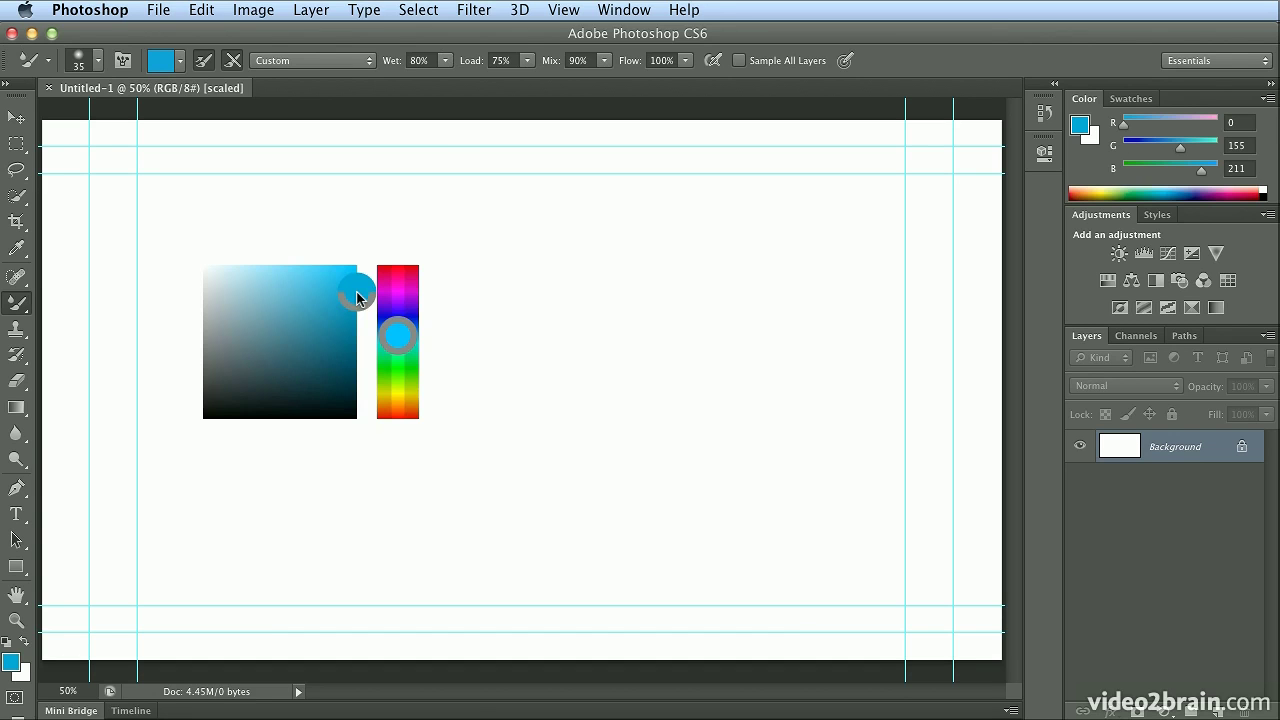
left_click_drag(357, 297, 316, 280)
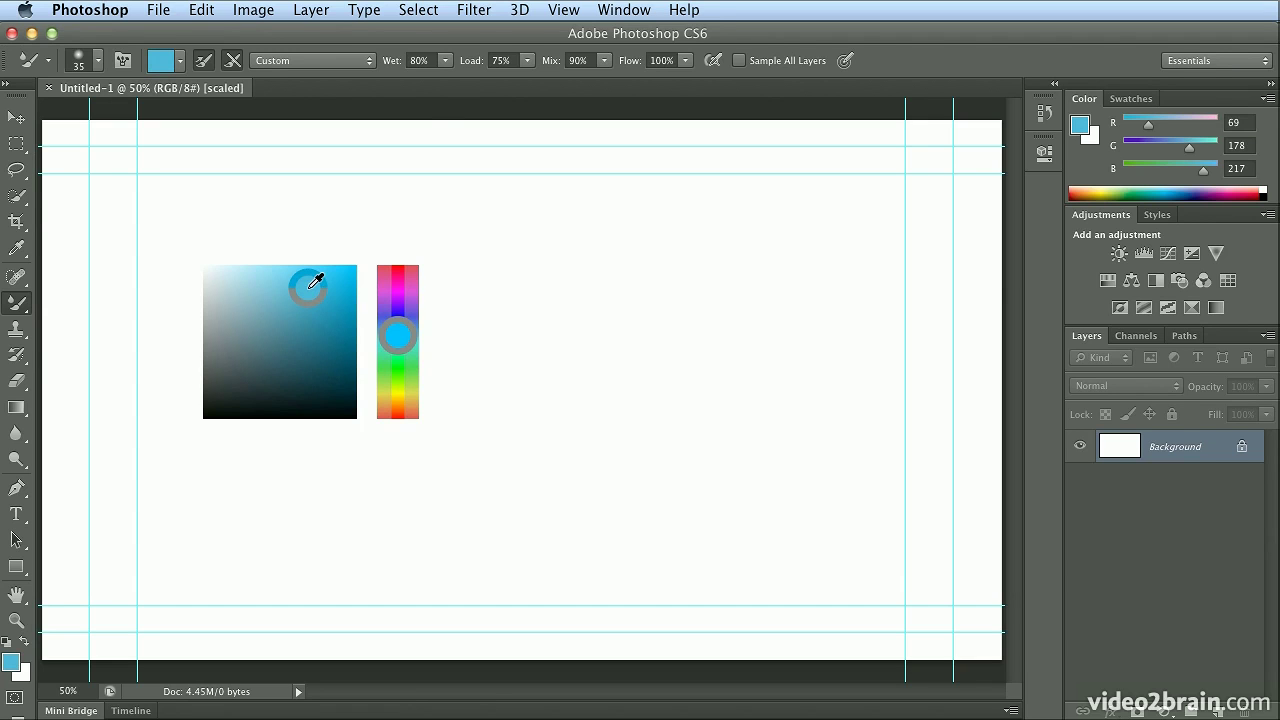
left_click_drag(309, 287, 308, 288)
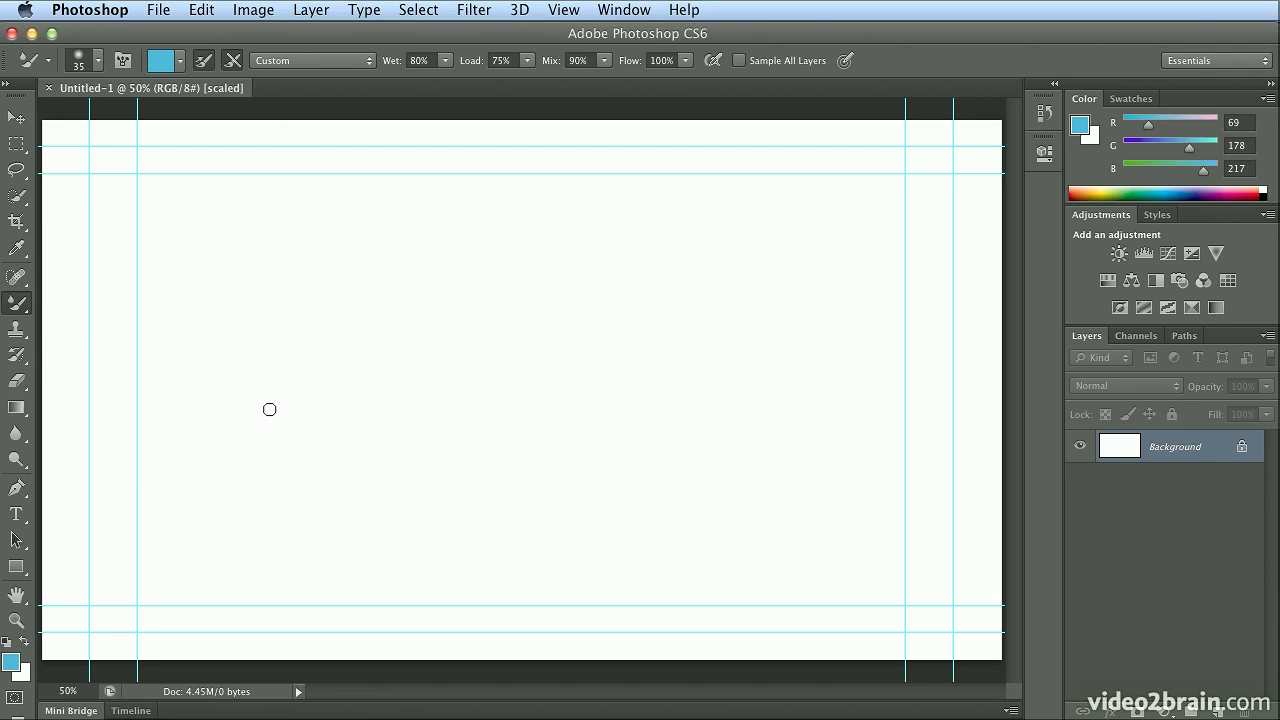
Load the 35 px Round Fan Stiff Thin Bristles tip from the brush presets
left_click(97, 66)
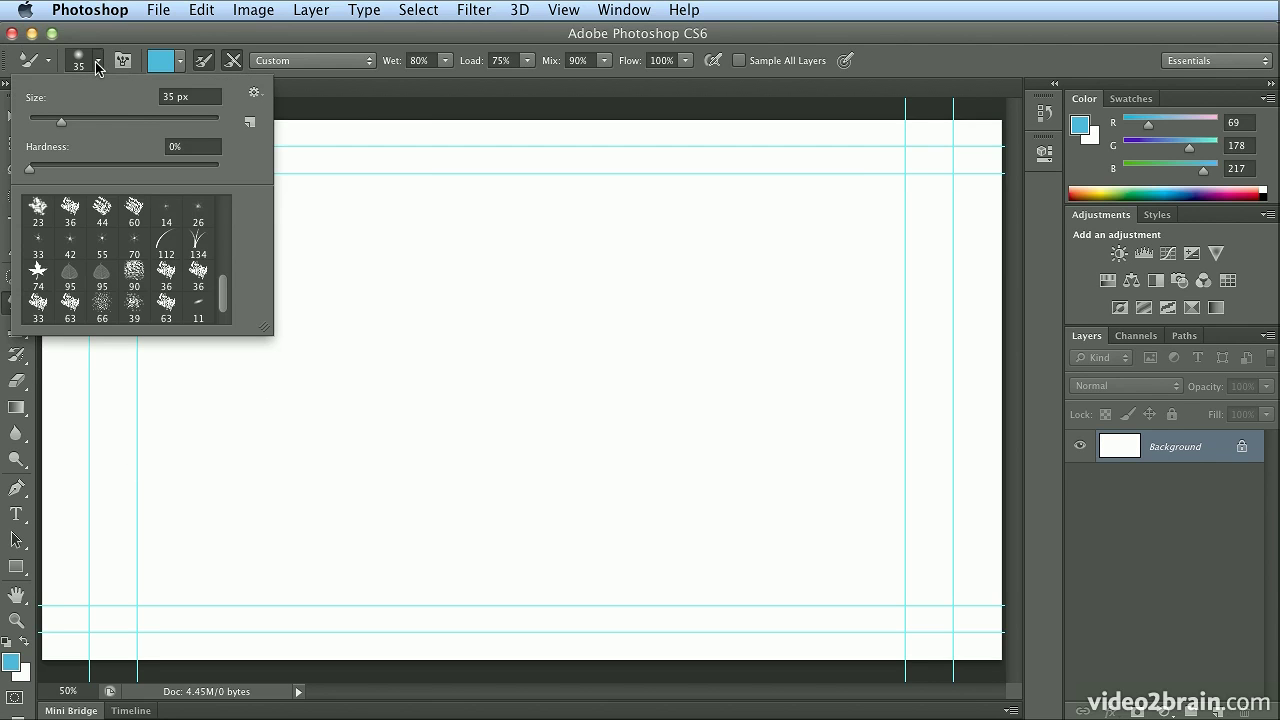
left_click_drag(227, 290, 223, 207)
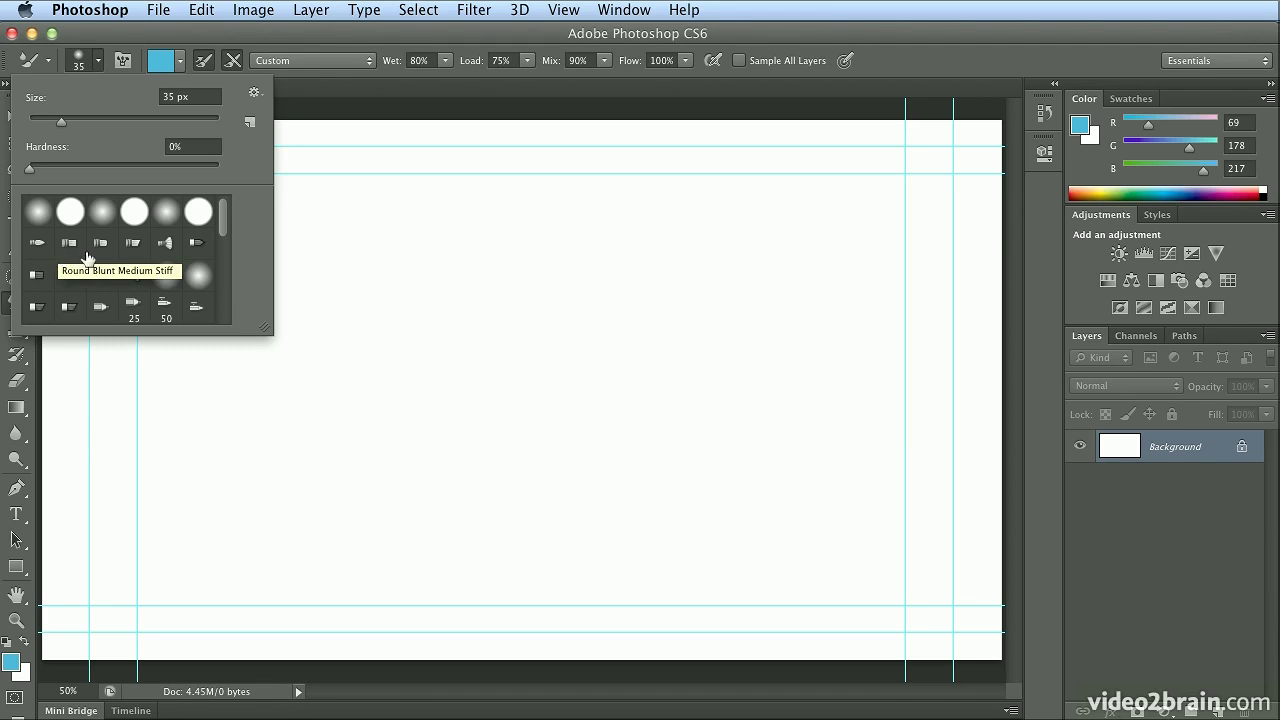
left_click(166, 245)
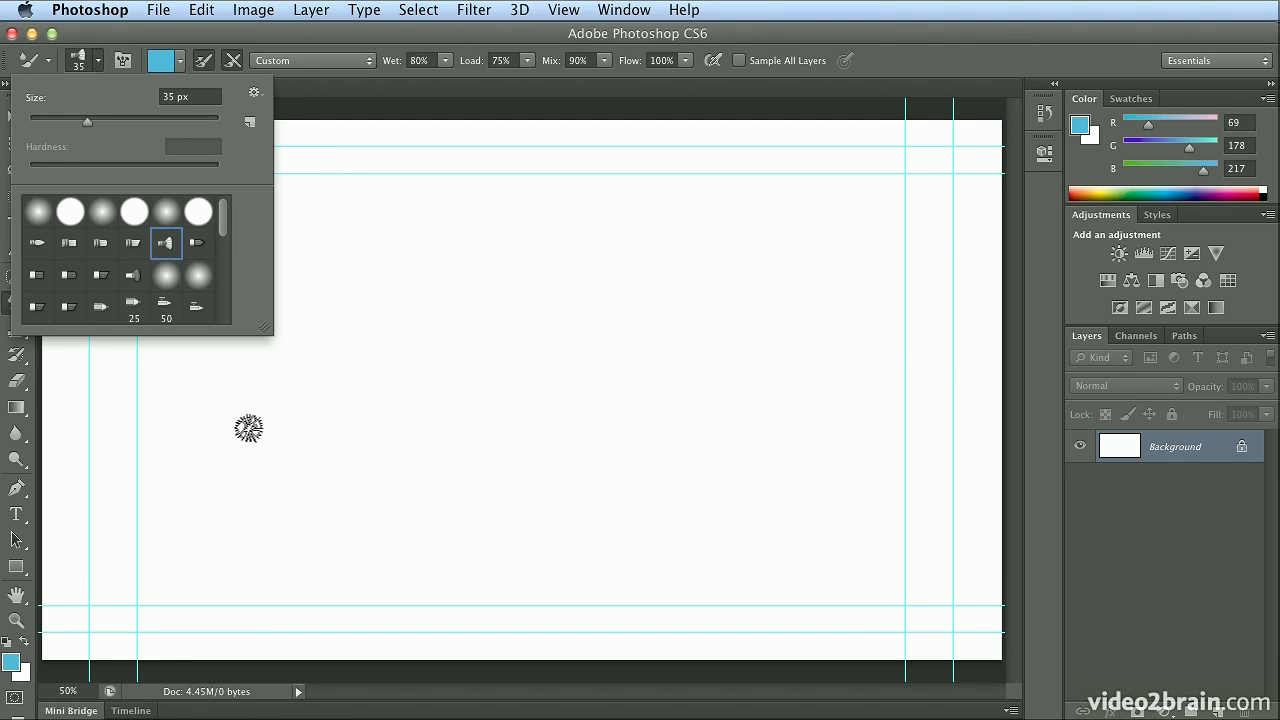
key("Return")
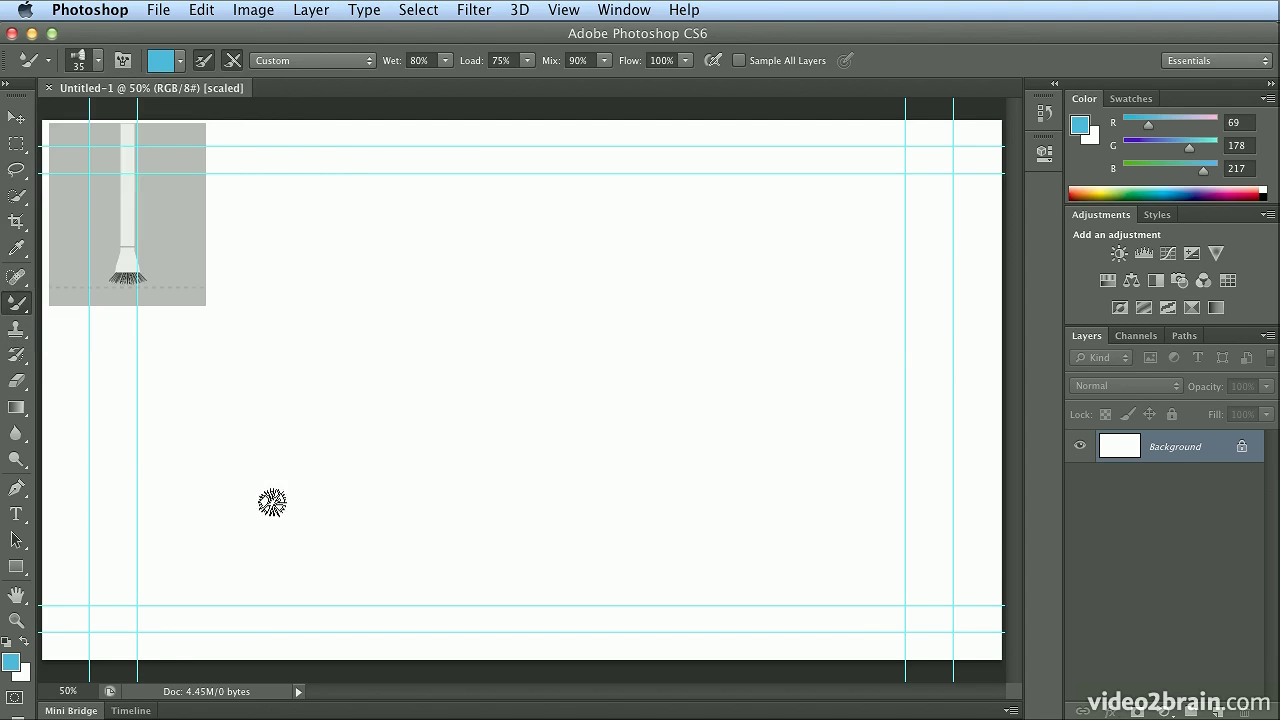
Paint a faint blue diagonal stroke, then switch to the Dry preset and paint a solid one
mouse_move(297, 491)
left_mouse_down()
mouse_move(576, 336)
mouse_move(281, 534)
mouse_move(491, 402)
left_mouse_up()
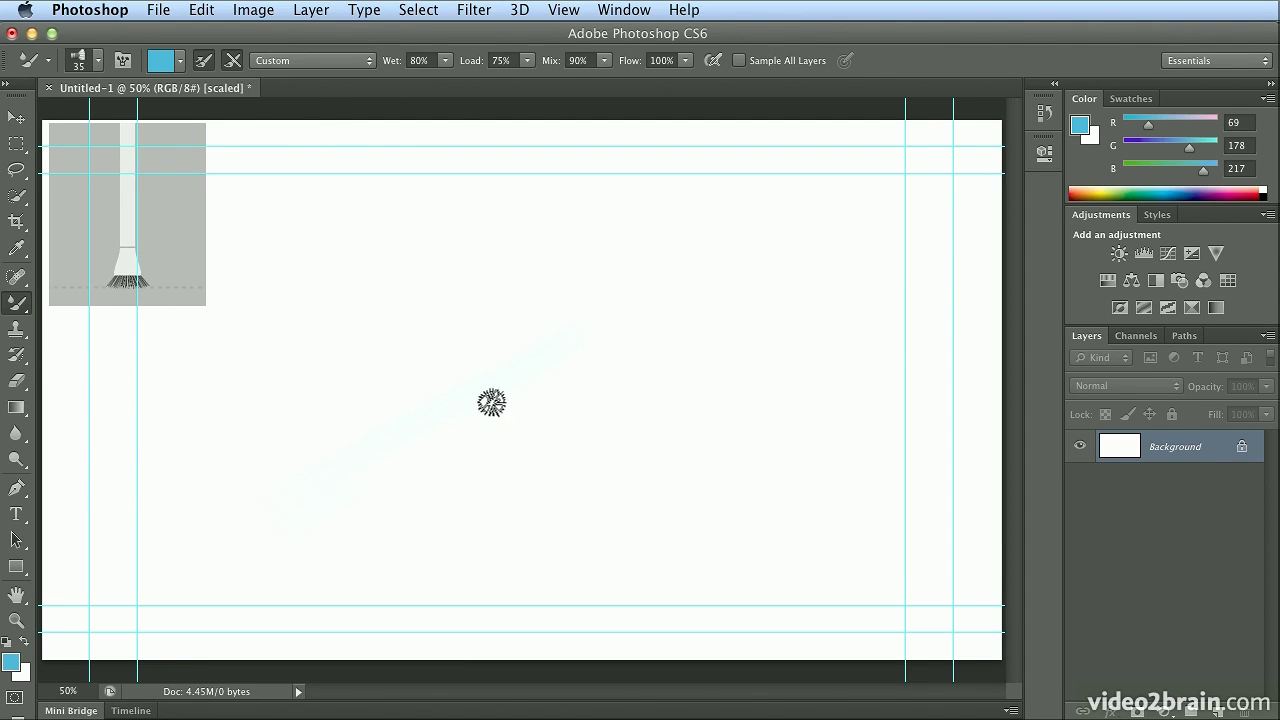
left_click(318, 66)
left_click(323, 60)
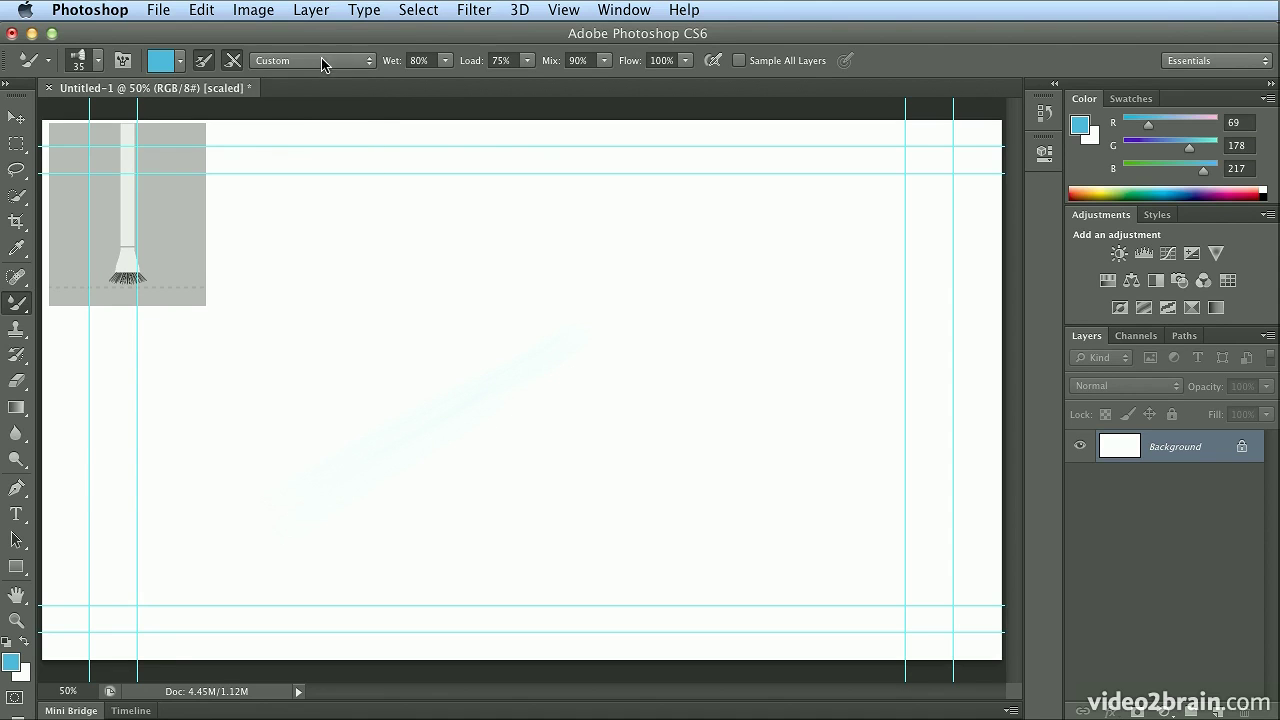
left_click(326, 61)
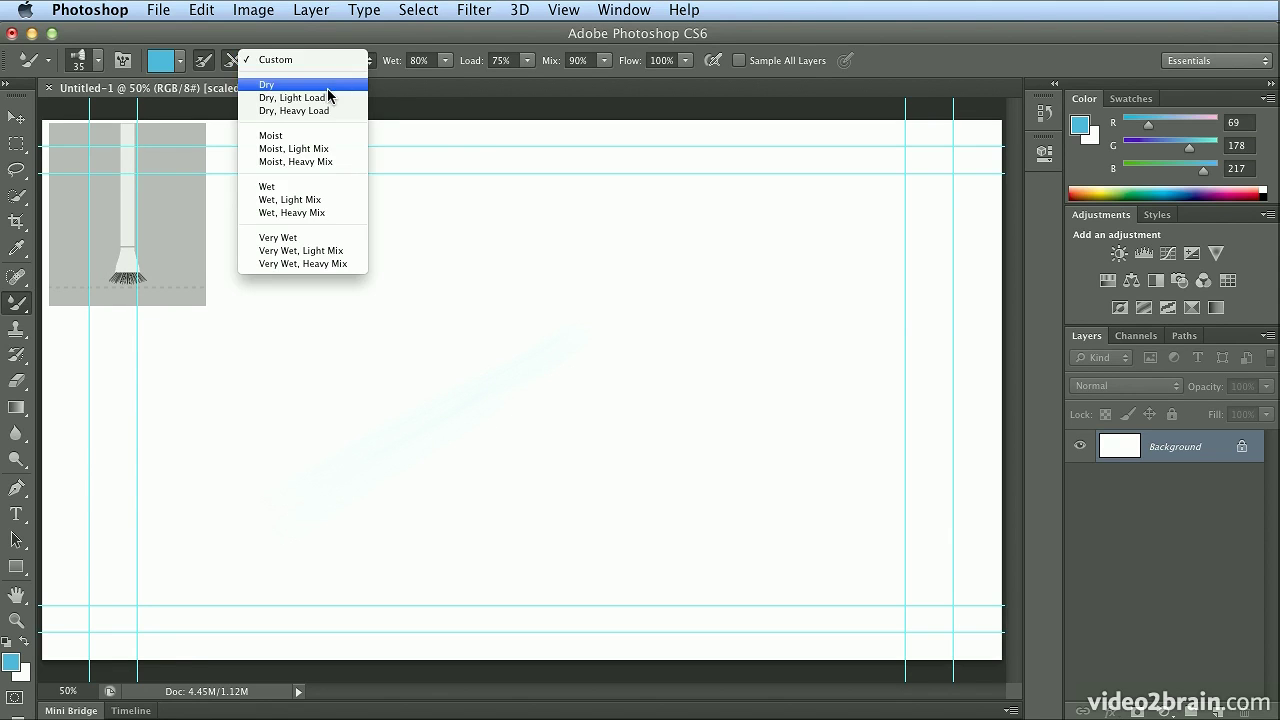
left_click(327, 86)
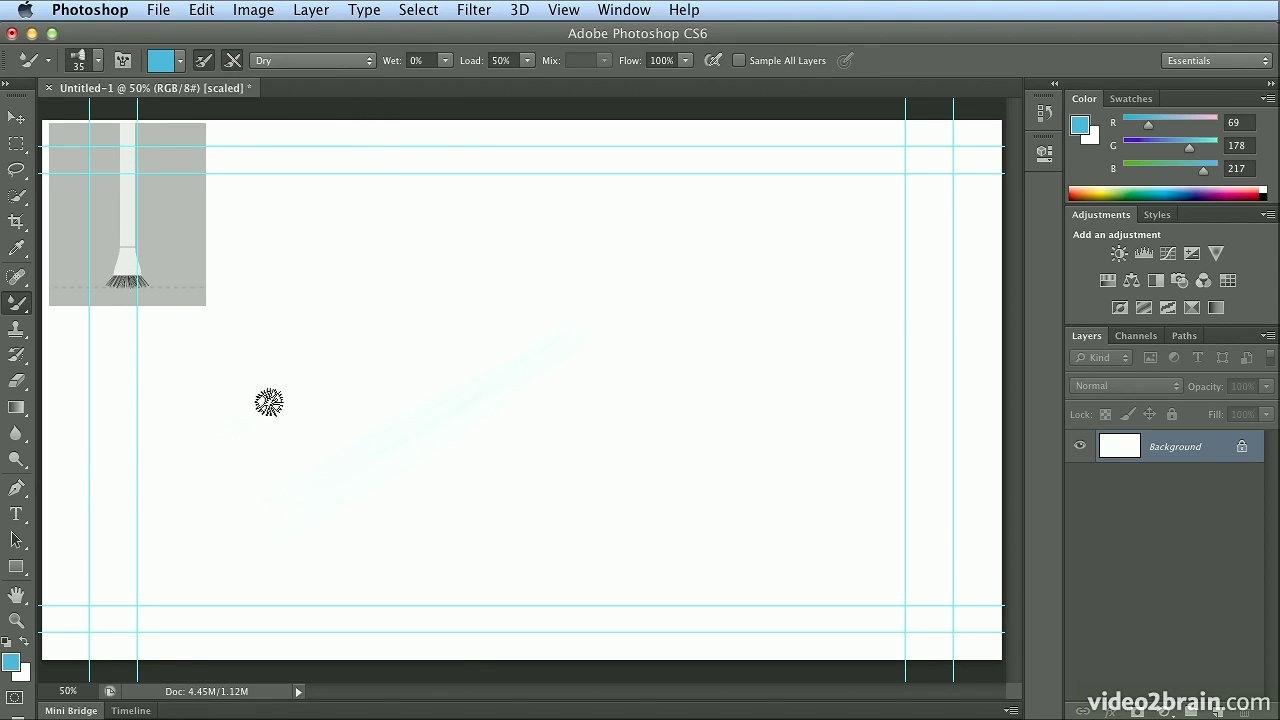
left_click_drag(224, 432, 312, 378)
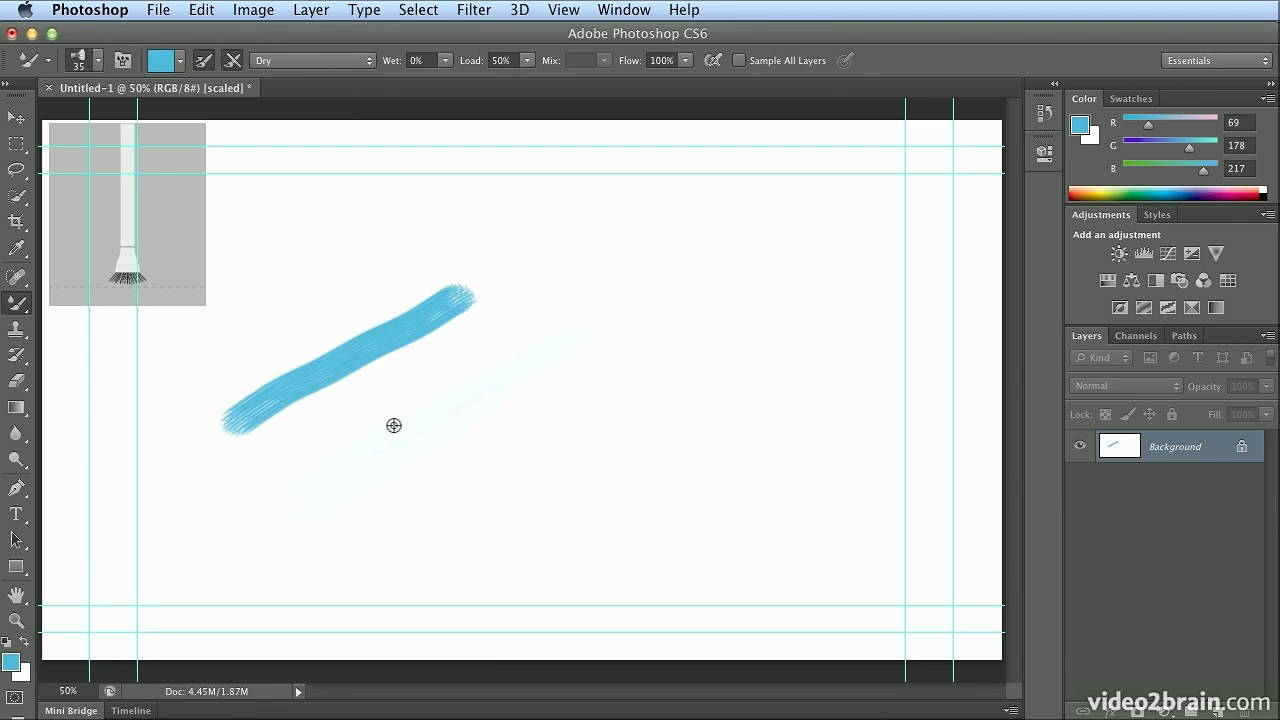
Pick yellow (R 227, G 228, B 20) and paint it over the lower half of the blue stroke
mouse_move(398, 428)
left_mouse_down()
mouse_move(460, 443)
mouse_move(490, 476)
mouse_move(492, 535)
mouse_move(397, 534)
mouse_move(411, 466)
mouse_move(400, 432)
mouse_move(438, 430)
left_mouse_up()
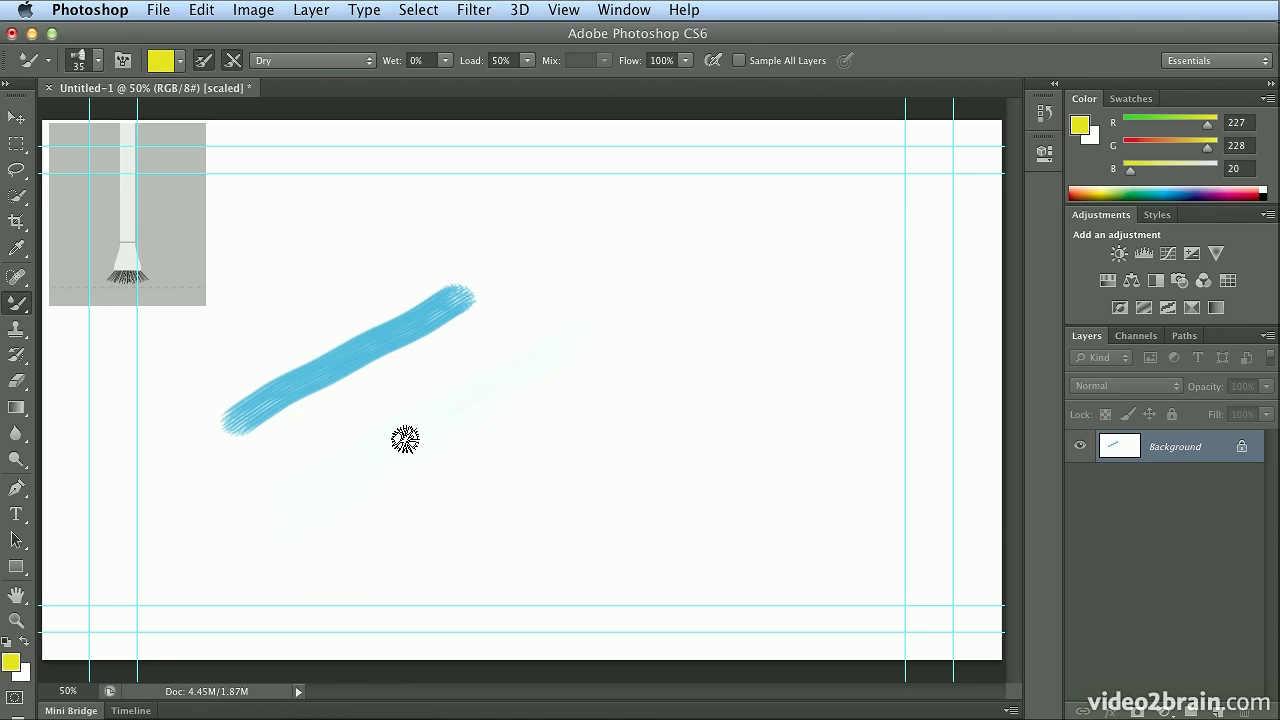
left_click_drag(264, 431, 476, 306)
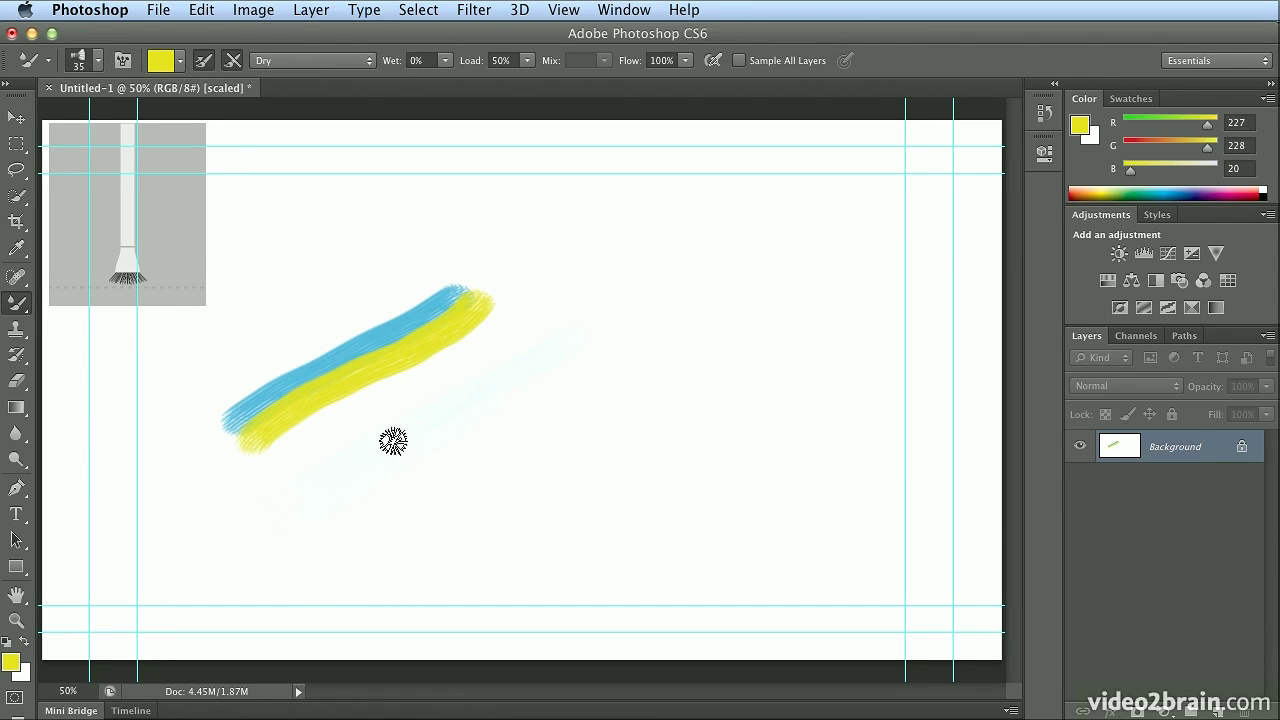
left_click(355, 62)
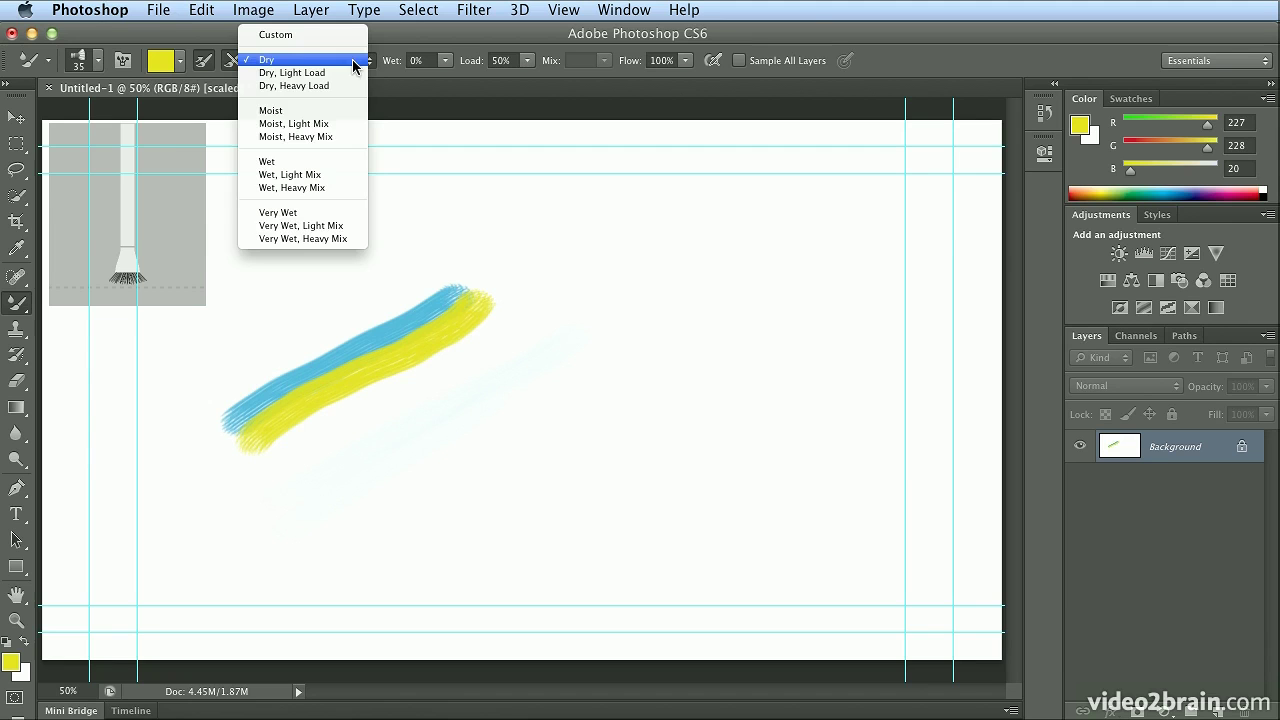
With the Moist, Light Mix preset, smear the yellow into the blue to make greenish streaks
left_click(359, 124)
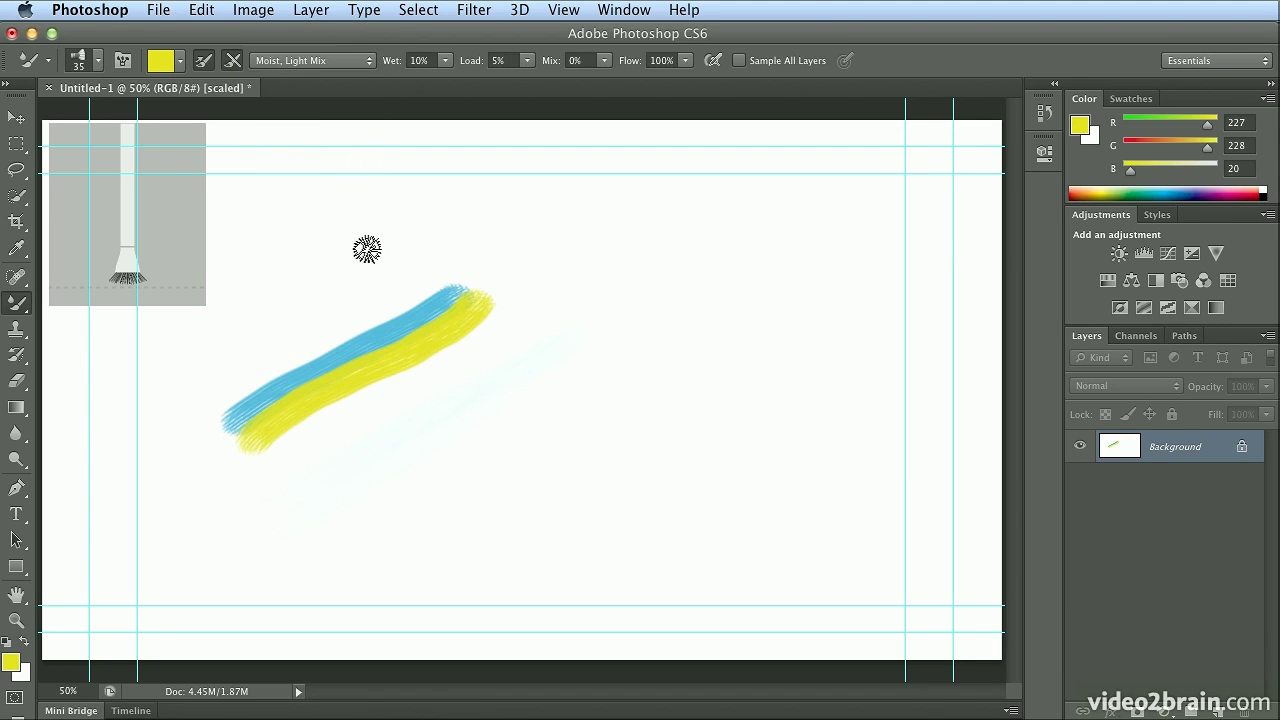
left_click_drag(249, 366, 360, 366)
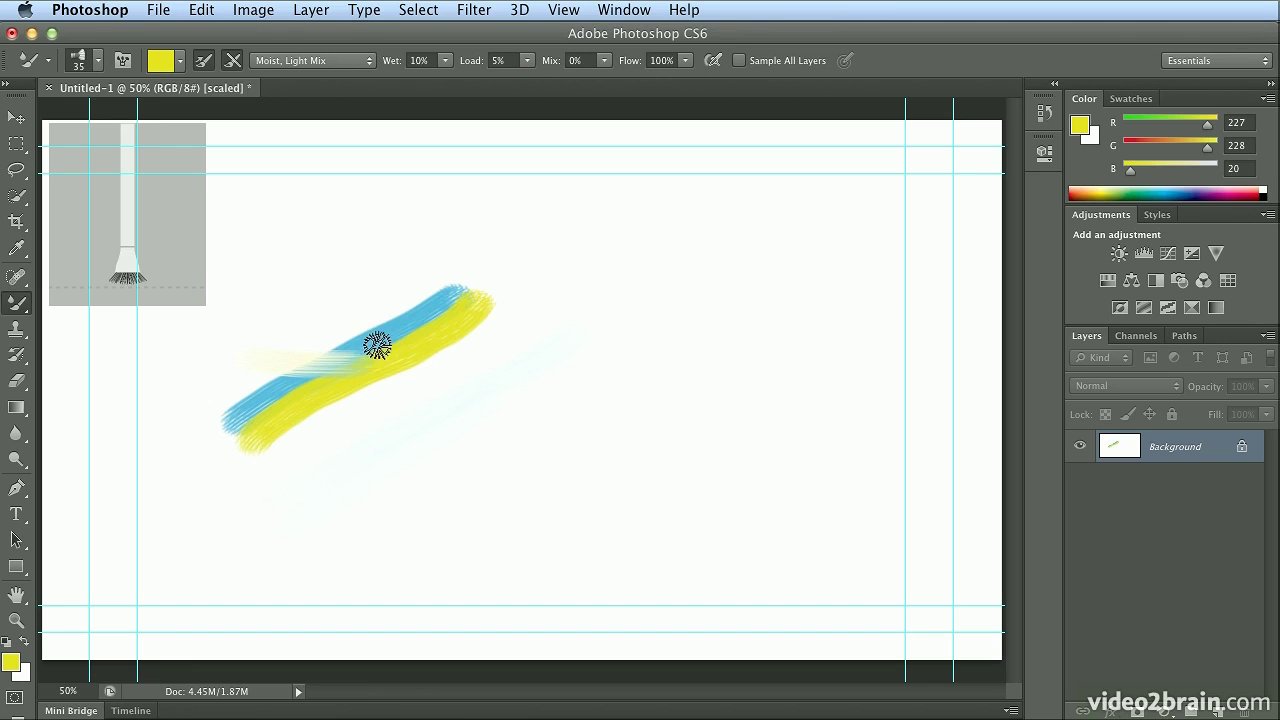
mouse_move(372, 341)
left_mouse_down()
mouse_move(475, 335)
mouse_move(359, 354)
mouse_move(477, 340)
left_mouse_up()
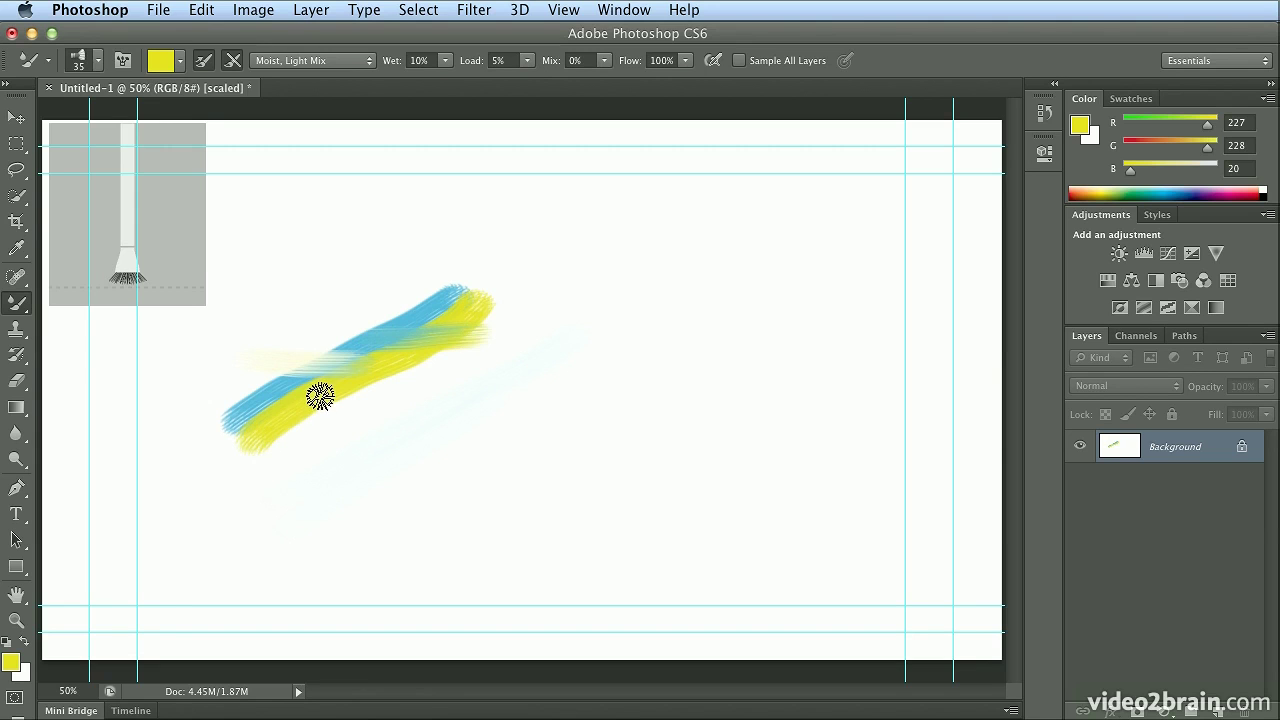
left_click_drag(320, 397, 196, 402)
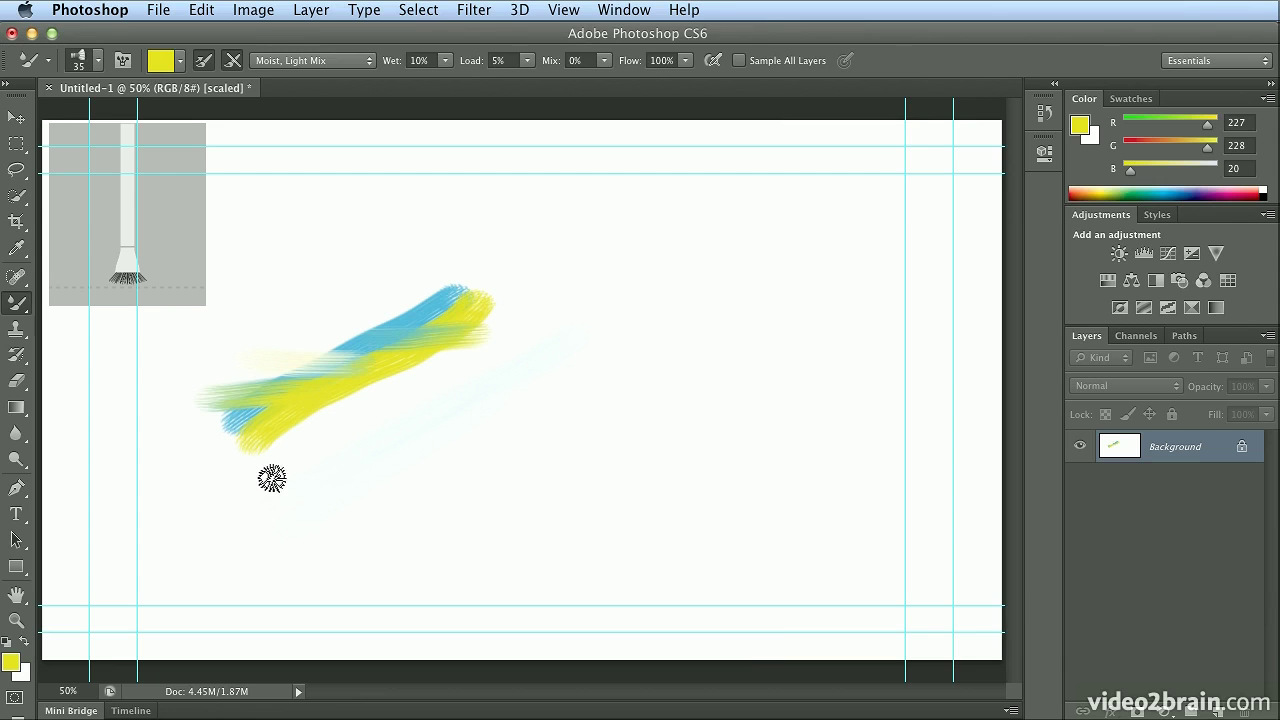
Set the fan tip to 4% bristles and 18% thickness, then paint a thin yellow swirl below
left_click(614, 12)
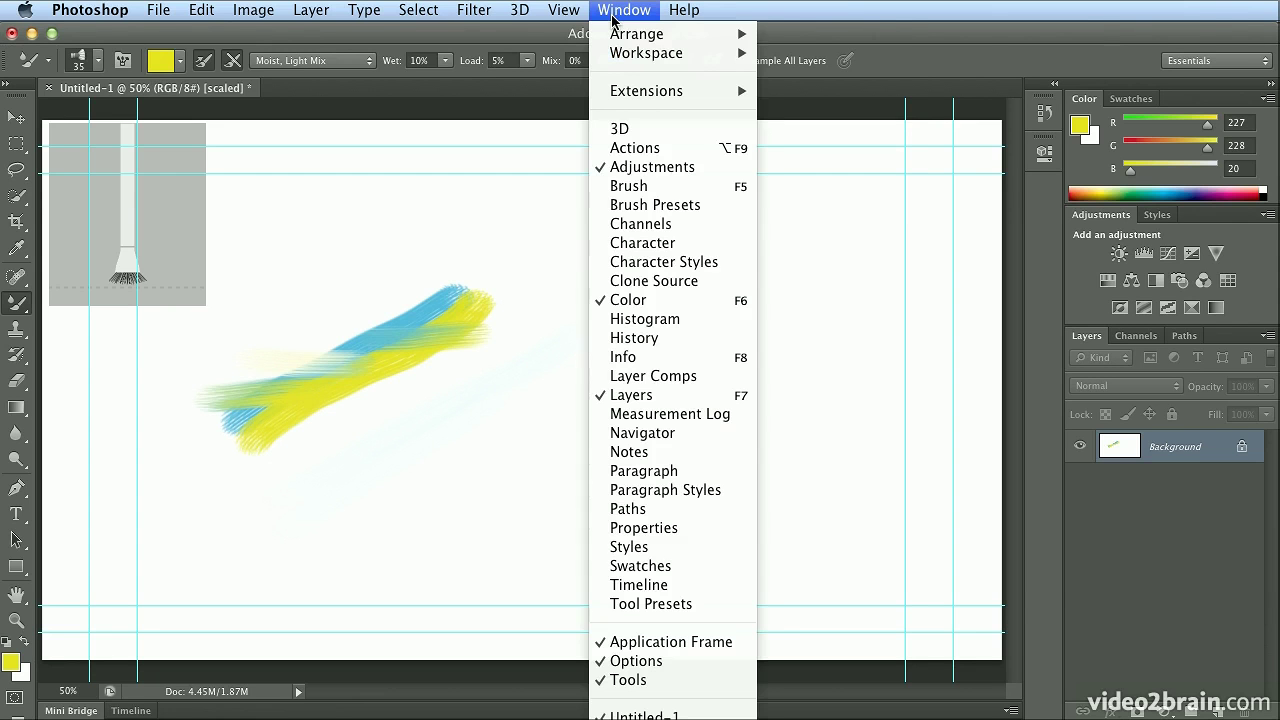
left_click(659, 186)
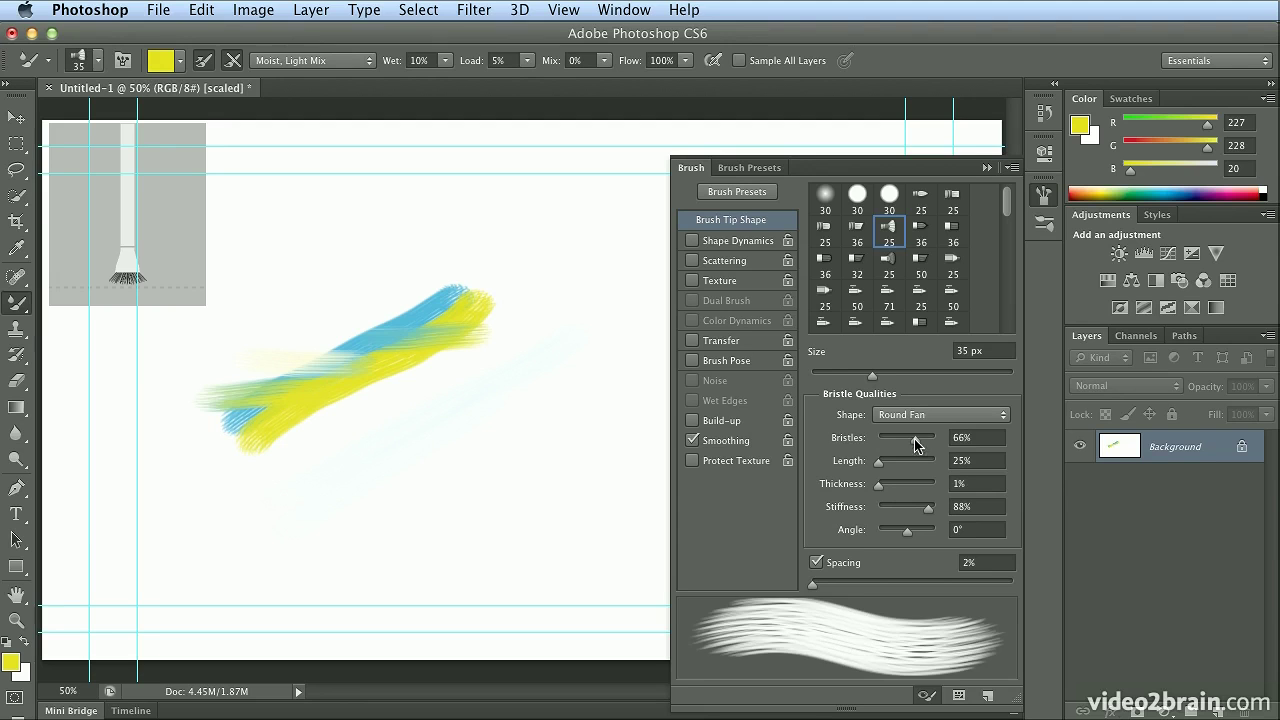
left_click_drag(914, 439, 880, 441)
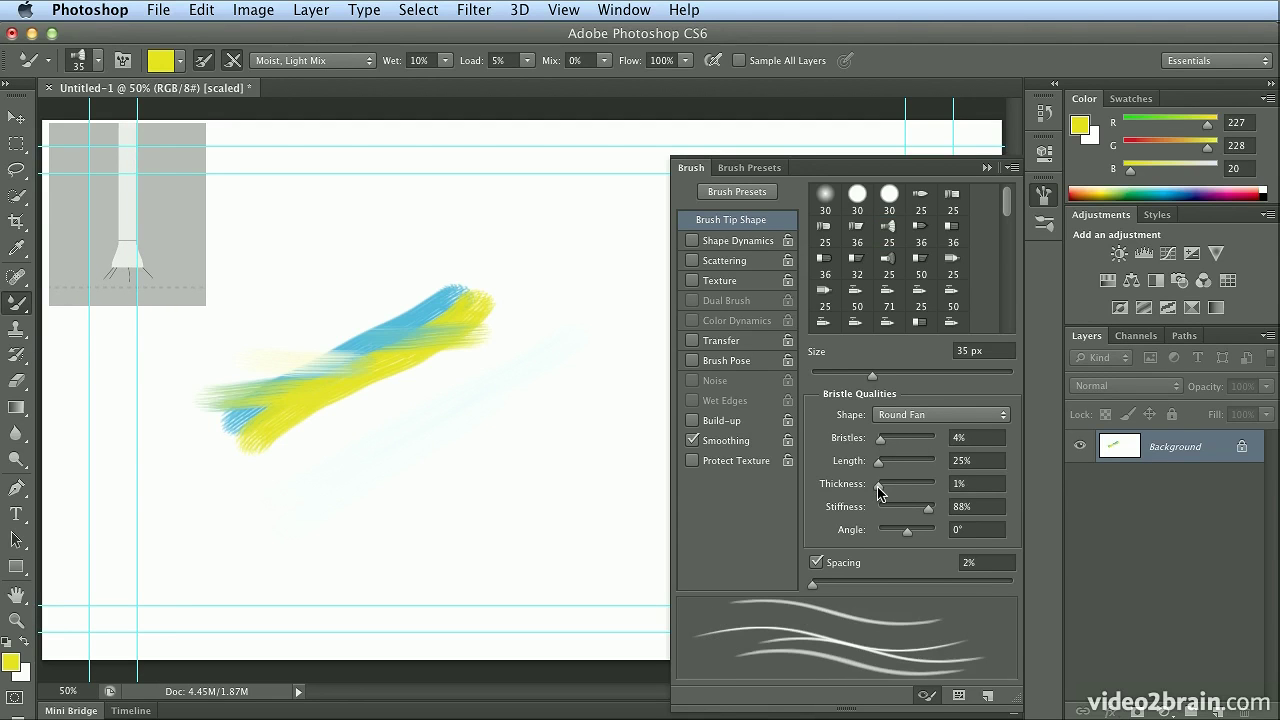
left_click_drag(880, 492, 883, 492)
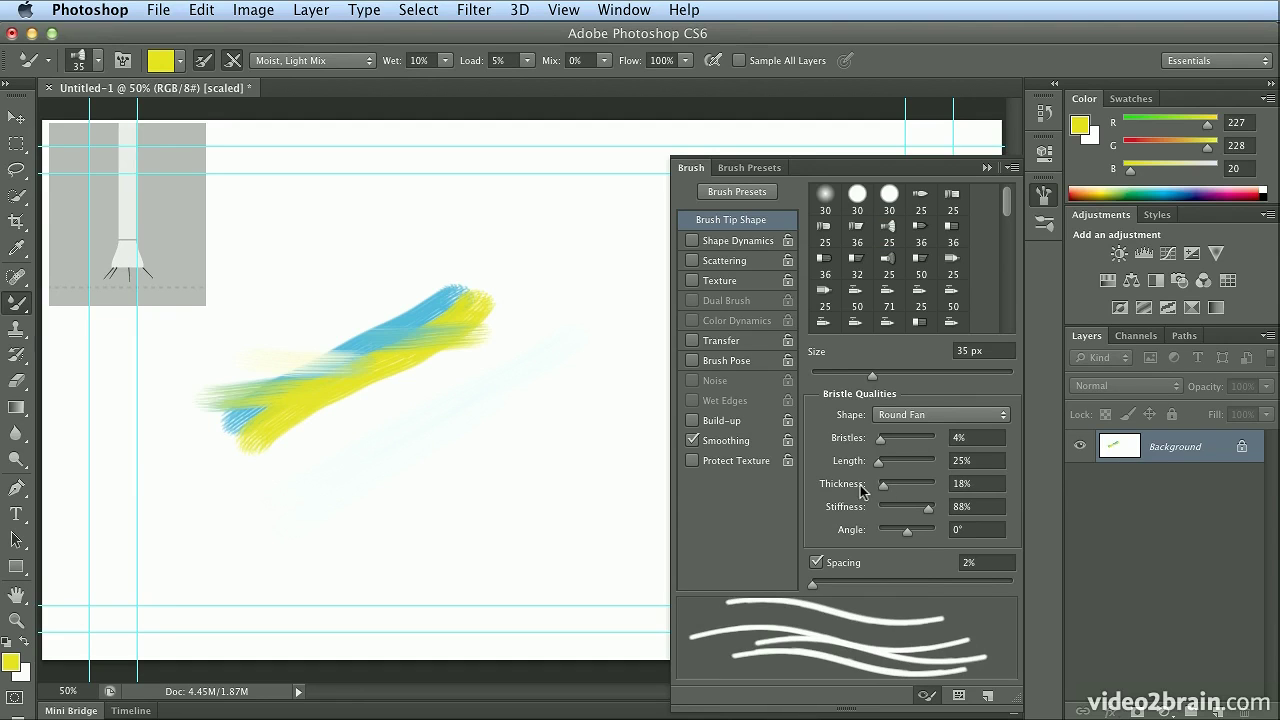
mouse_move(405, 565)
left_mouse_down()
mouse_move(500, 457)
mouse_move(571, 343)
mouse_move(567, 370)
left_mouse_up()
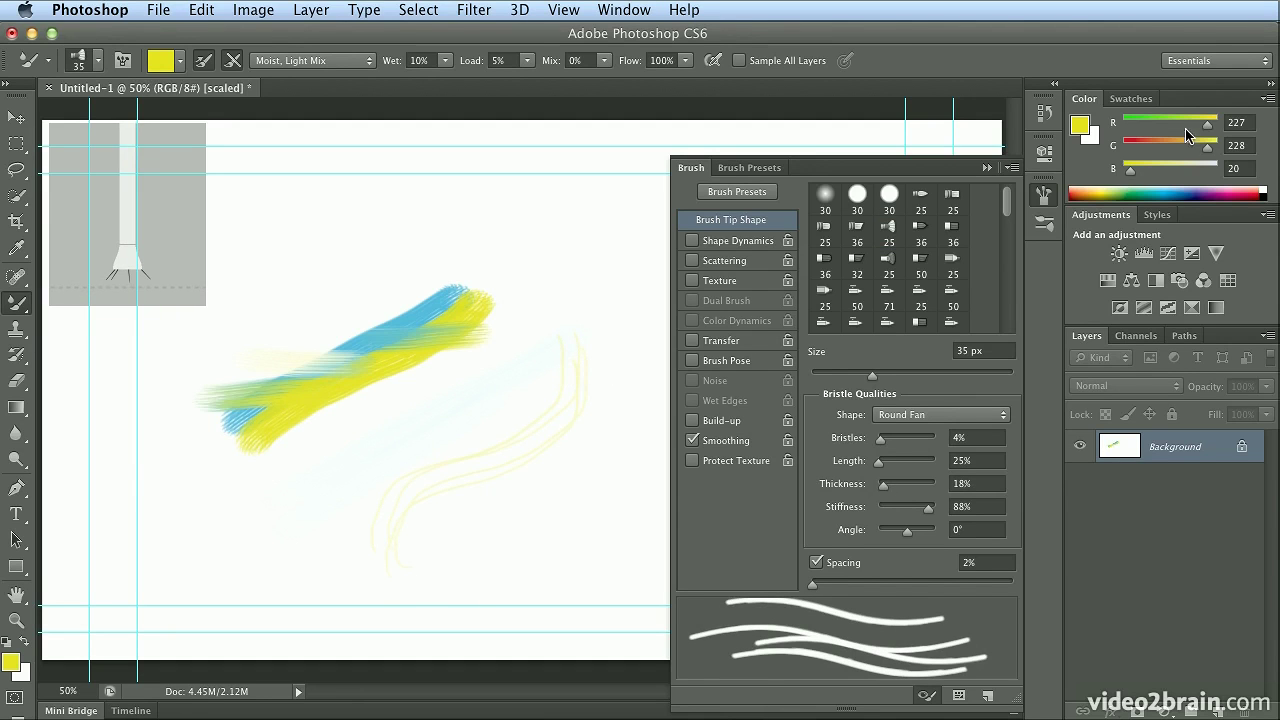
Paint a thin dark red stroke across the yellow swirl and lengthen the bristles to 125%
left_click(1076, 195)
mouse_move(565, 432)
left_mouse_down()
mouse_move(523, 420)
mouse_move(372, 490)
left_mouse_up()
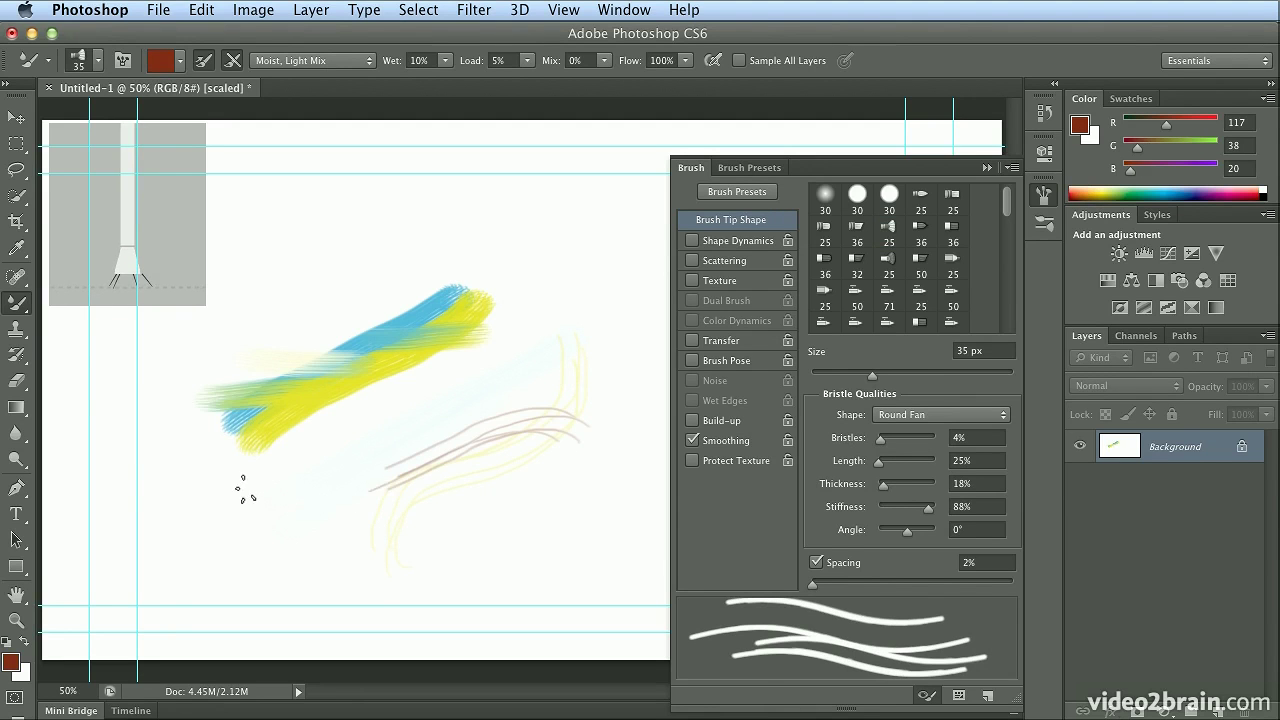
left_click_drag(245, 490, 268, 482)
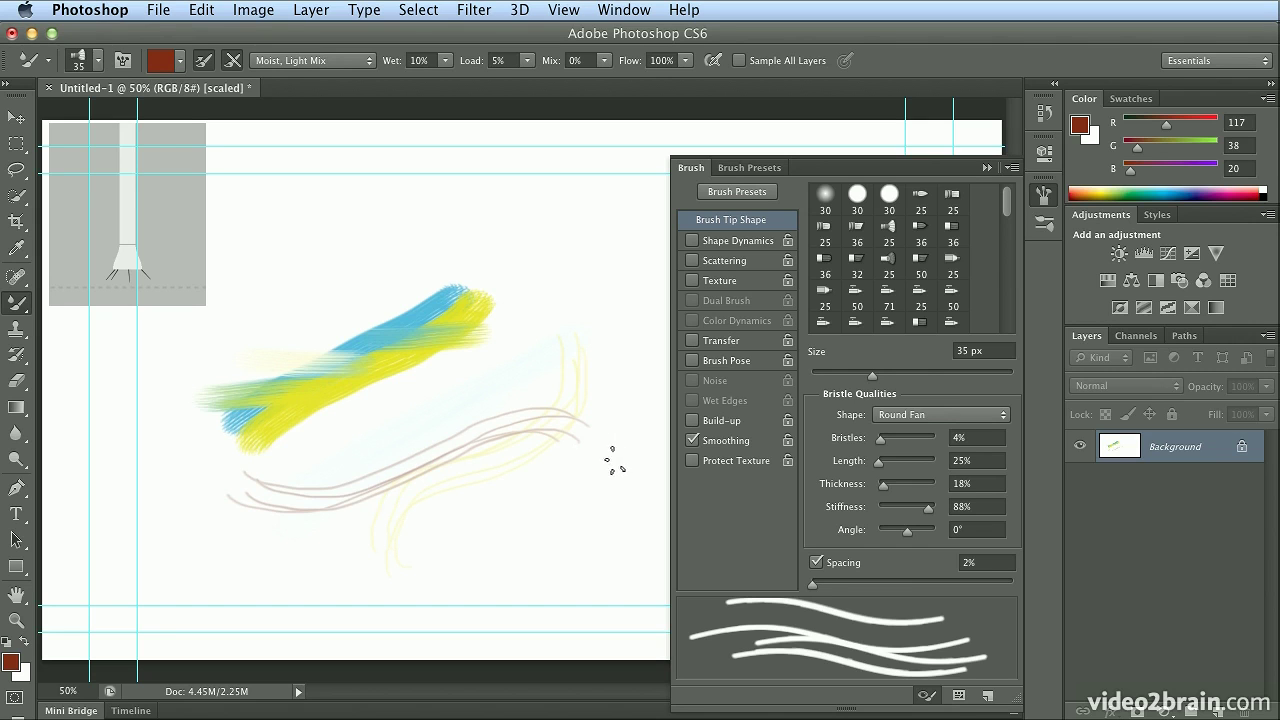
left_click_drag(879, 461, 889, 465)
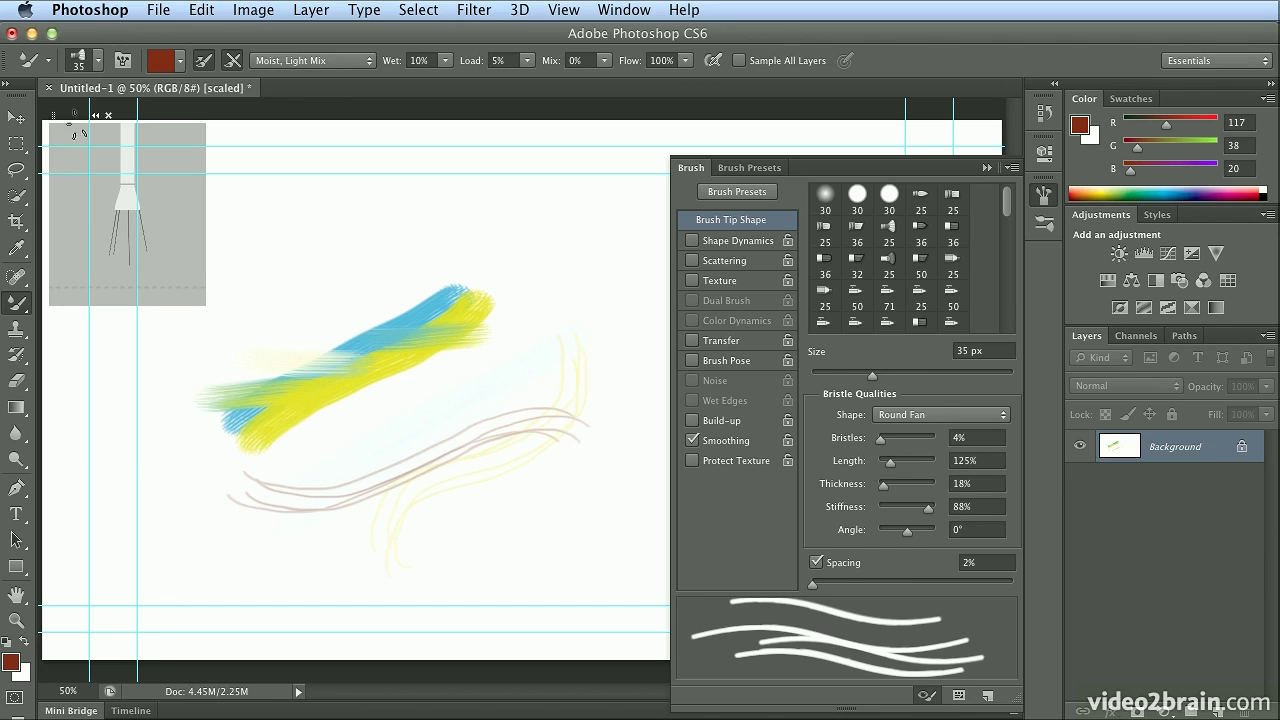
left_click(97, 61)
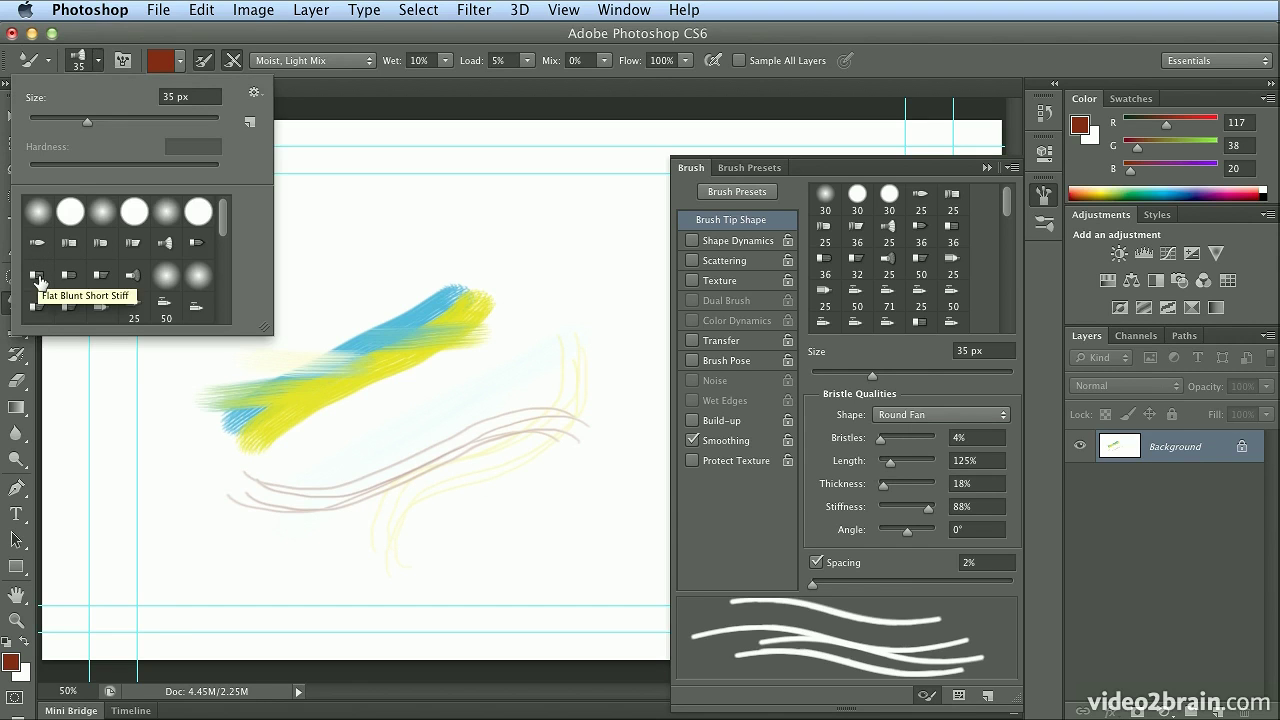
Try the Flat Angle Low Bristle Count, Square Charcoal and 25 px erodible round tips
left_click(101, 285)
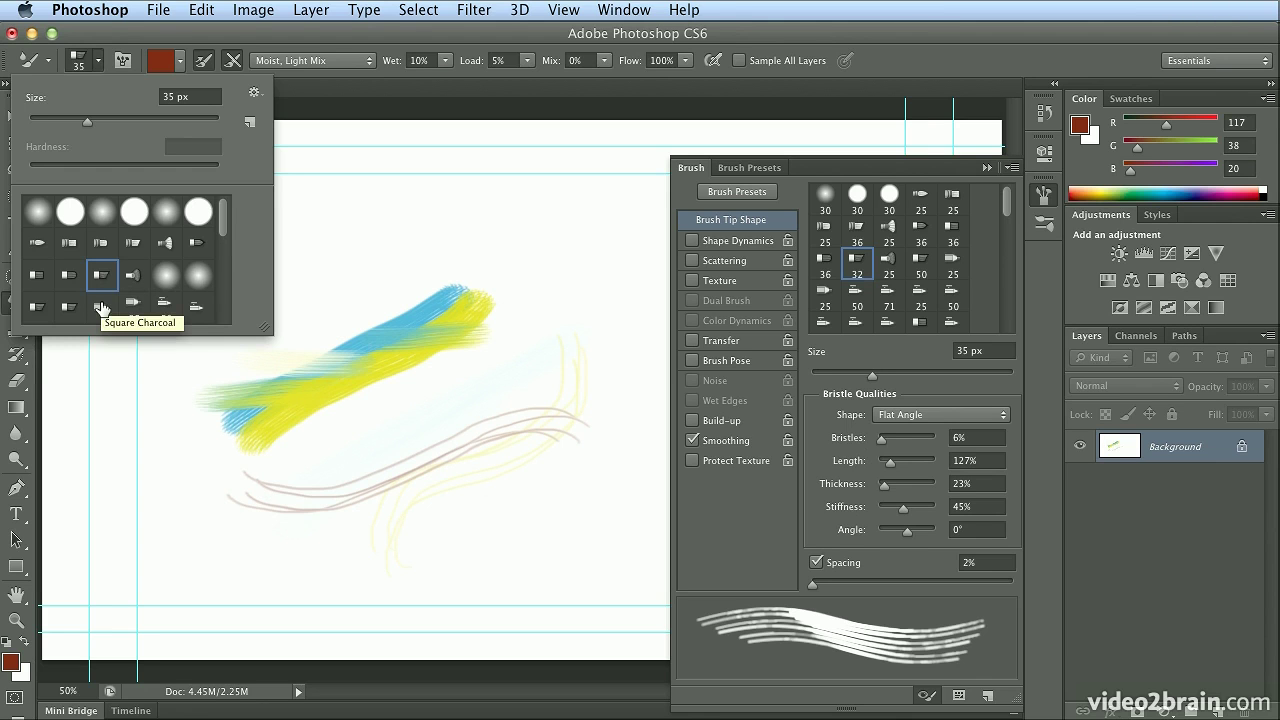
left_click(101, 306)
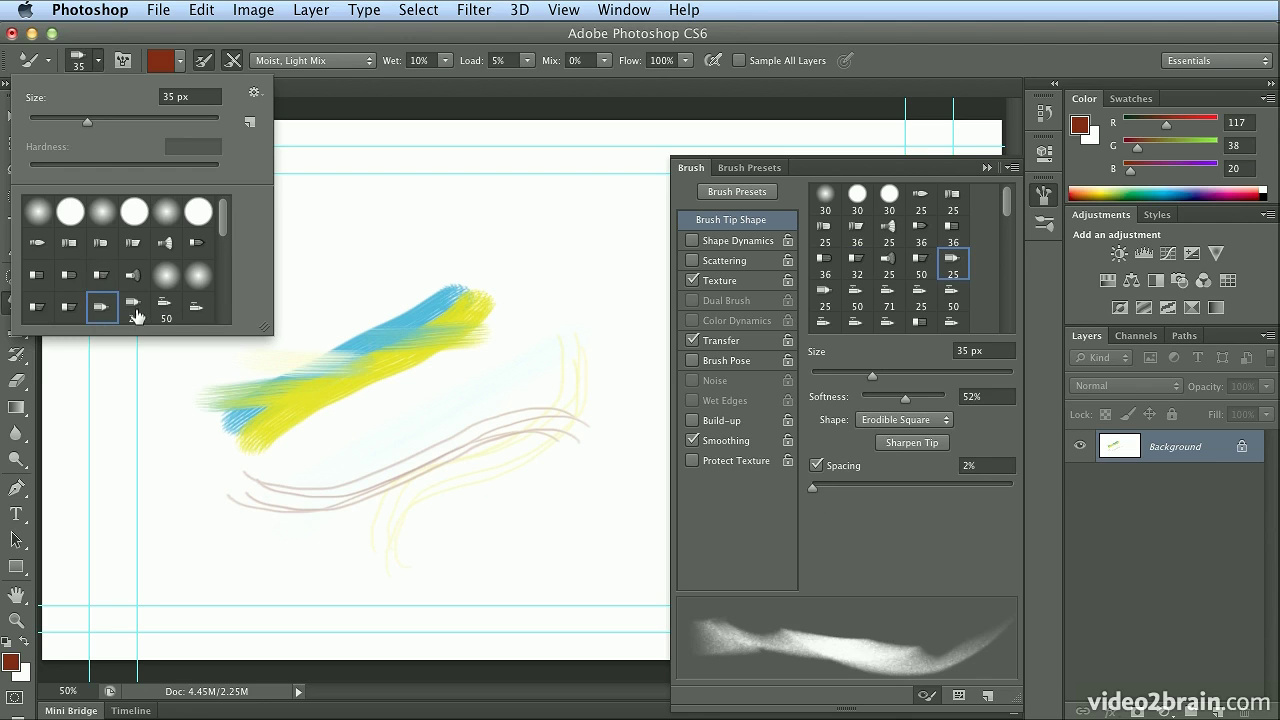
left_click(133, 307)
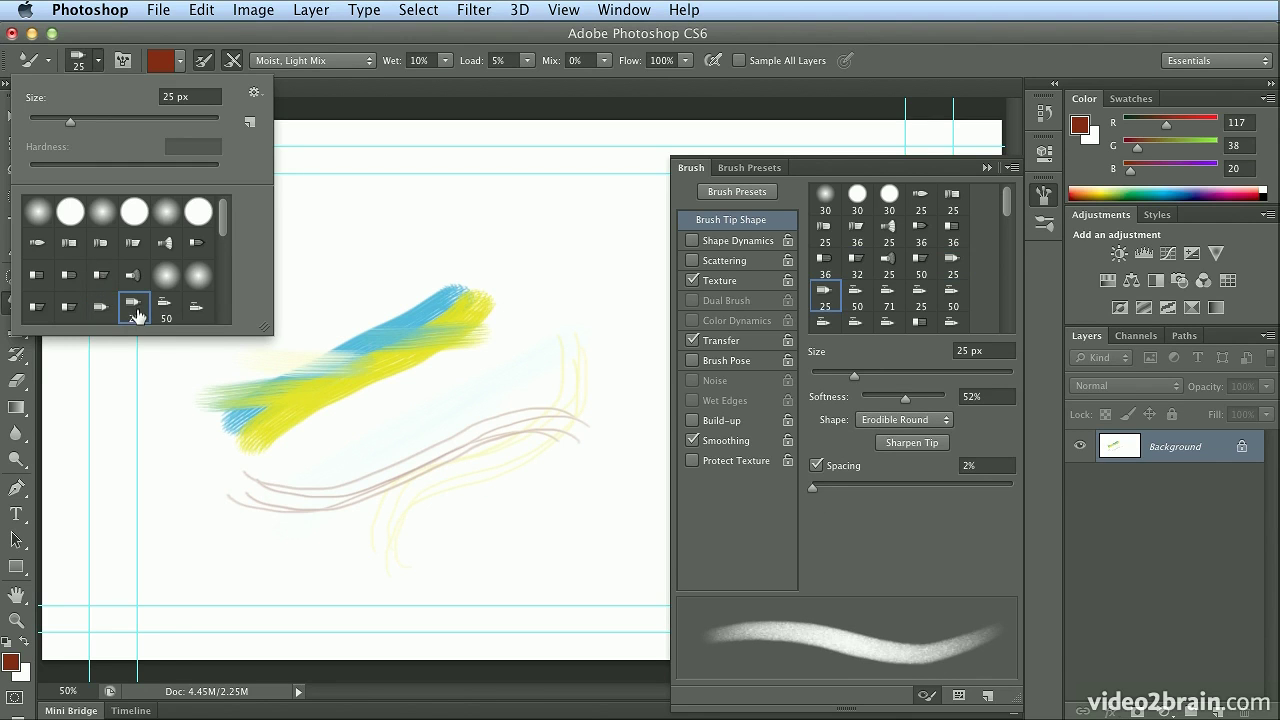
scroll(223, 306, "down", 3)
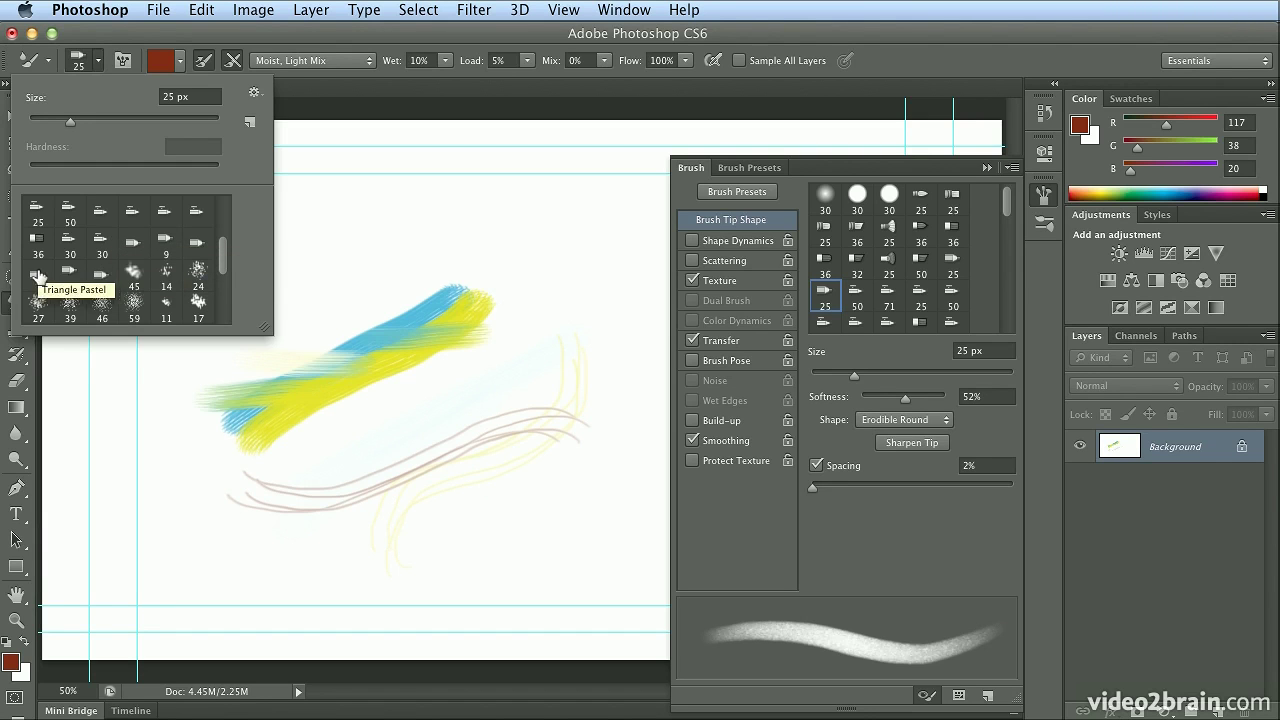
Choose the Watercolor Spatter Big Drops 30 px tip and paint a trail of drops above the strokes
left_click(63, 255)
left_click(352, 312)
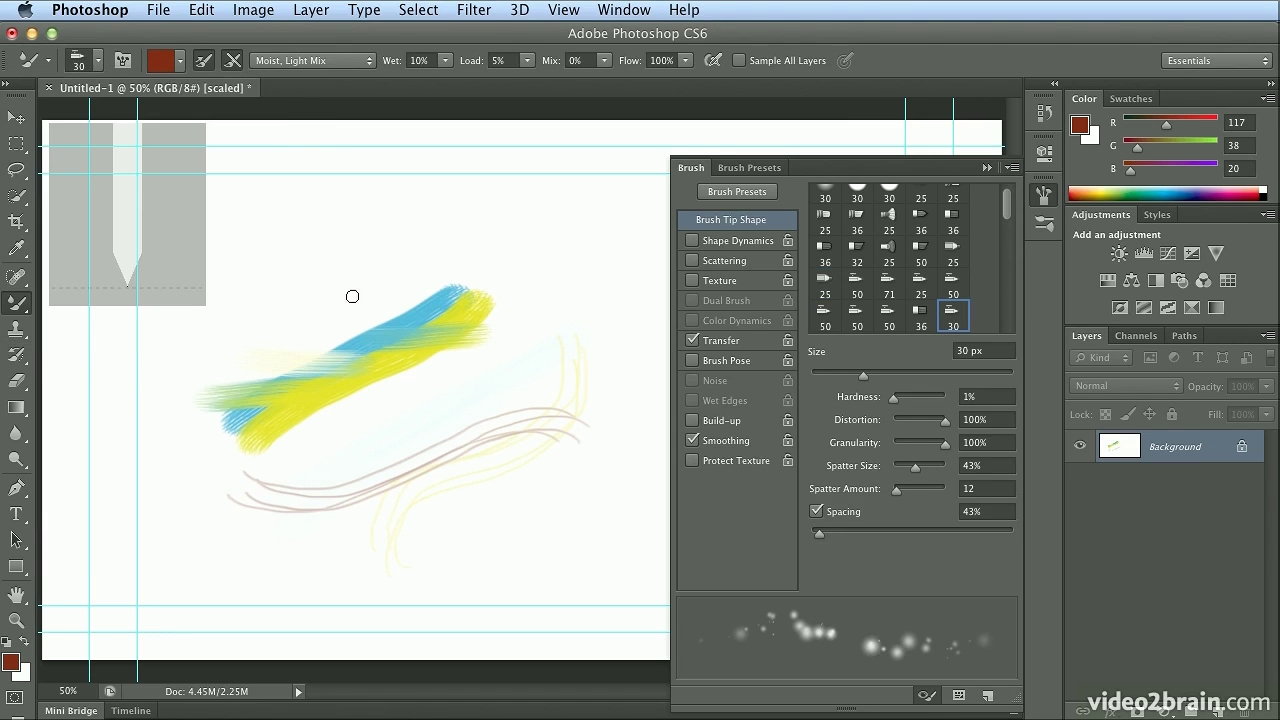
mouse_move(352, 306)
left_mouse_down()
mouse_move(413, 262)
mouse_move(521, 307)
left_mouse_up()
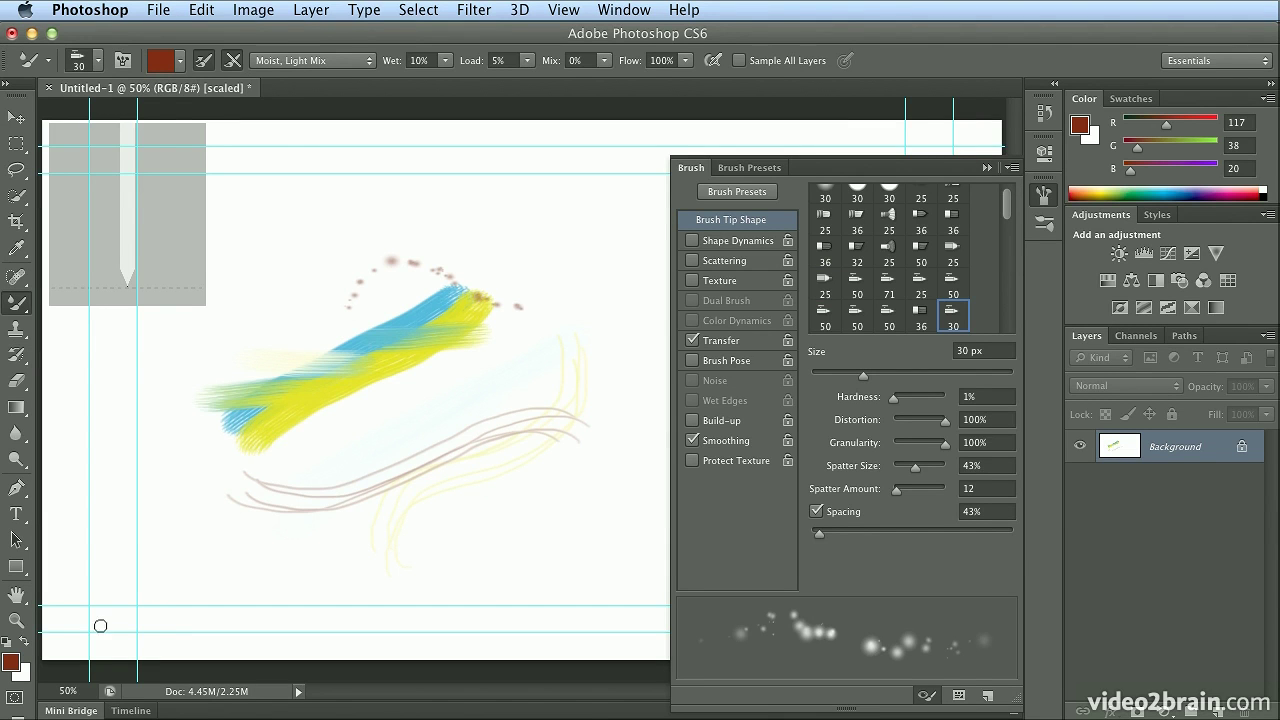
Open fly_02_begin.jpg from Mini Bridge, then collapse Mini Bridge
left_click(58, 710)
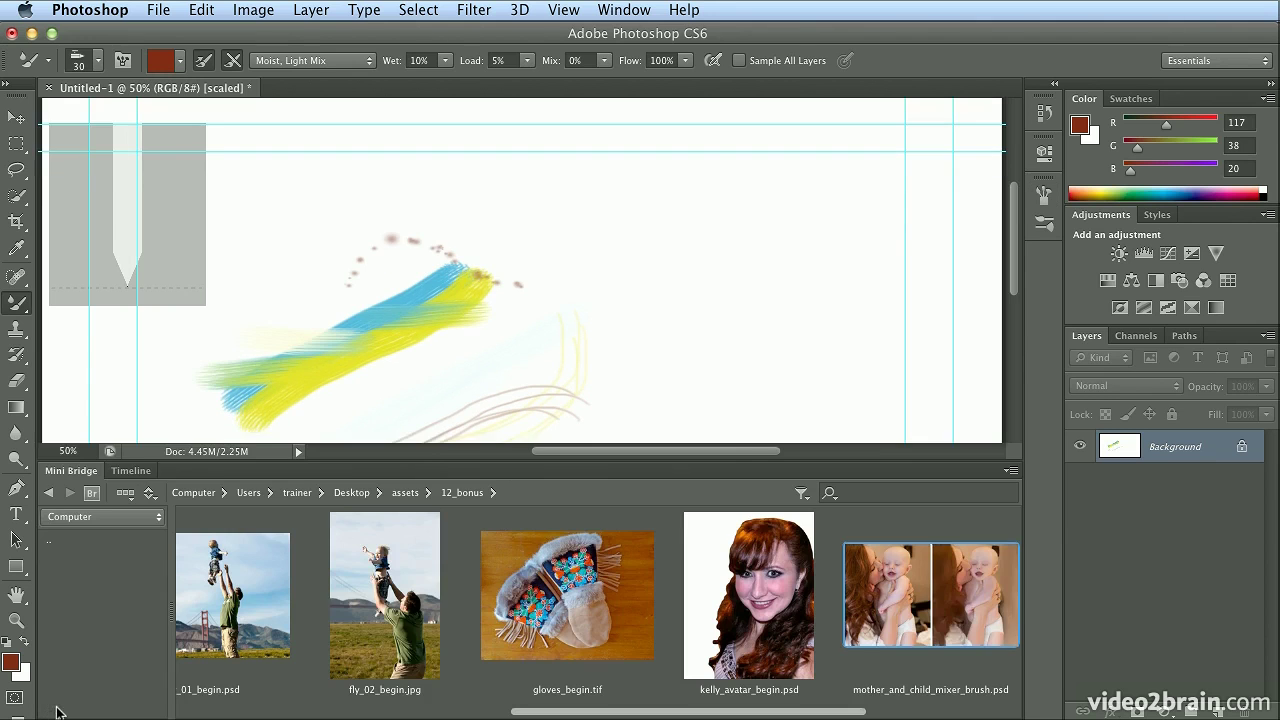
double_click(337, 594)
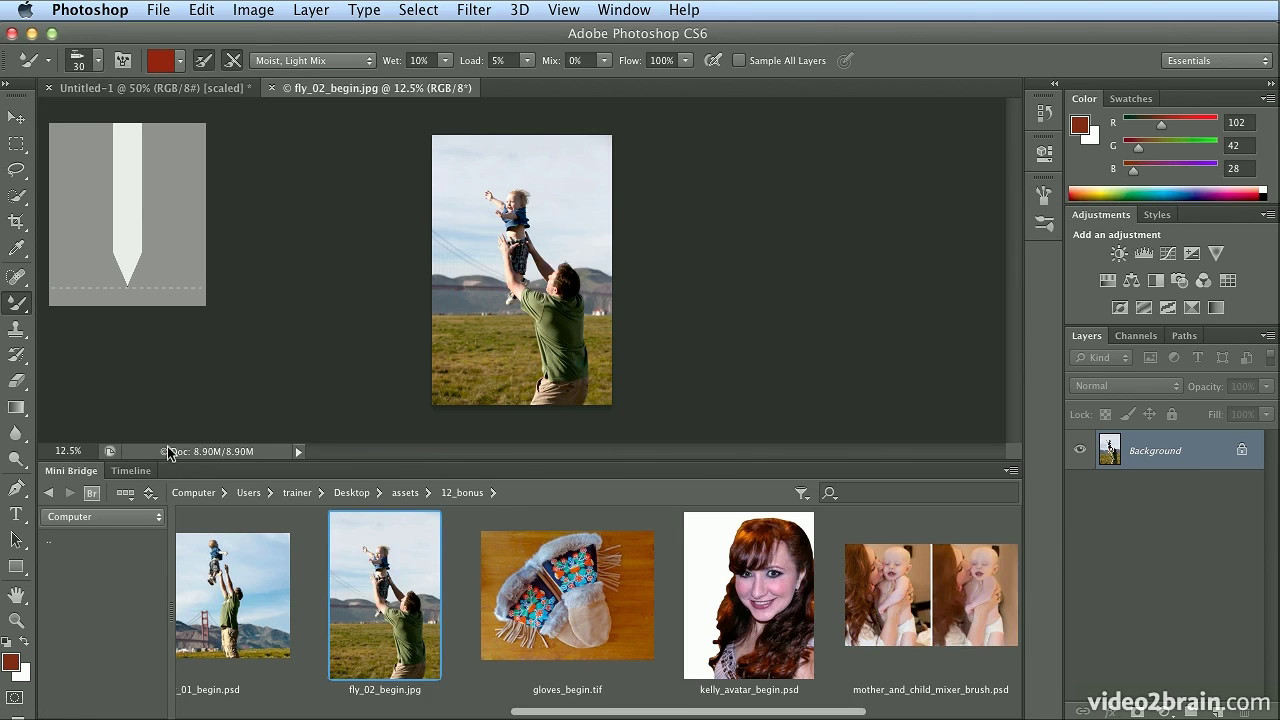
left_click(84, 476)
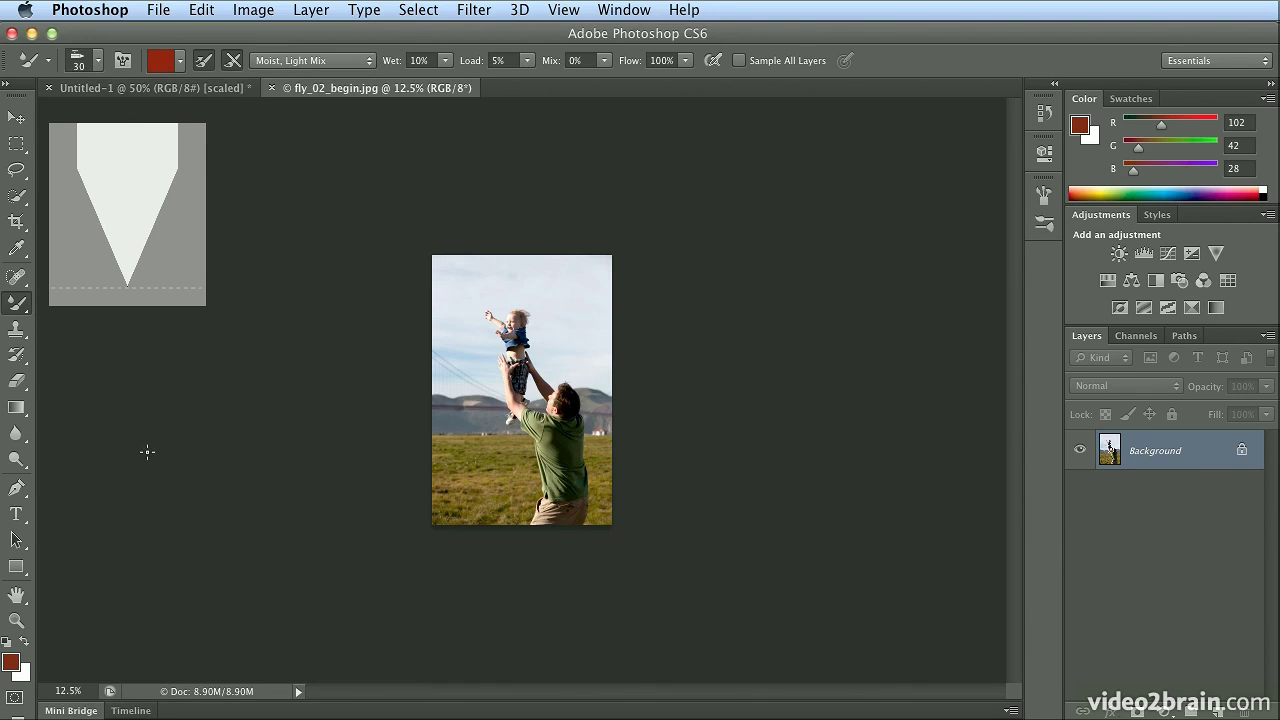
Zoom in on the baby, load the brush with photo colour, and shrink it to 10 px
key("super+plus")
key("super+plus")
key("super+plus")
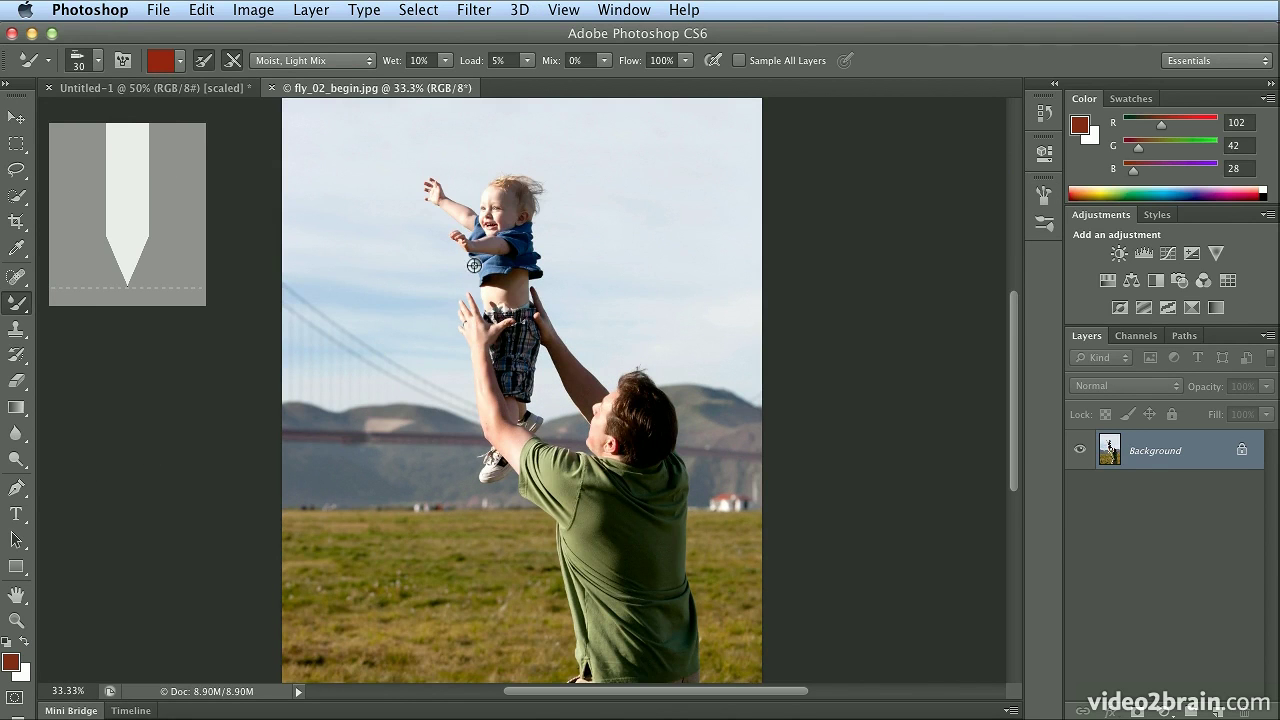
left_click(494, 218, "alt")
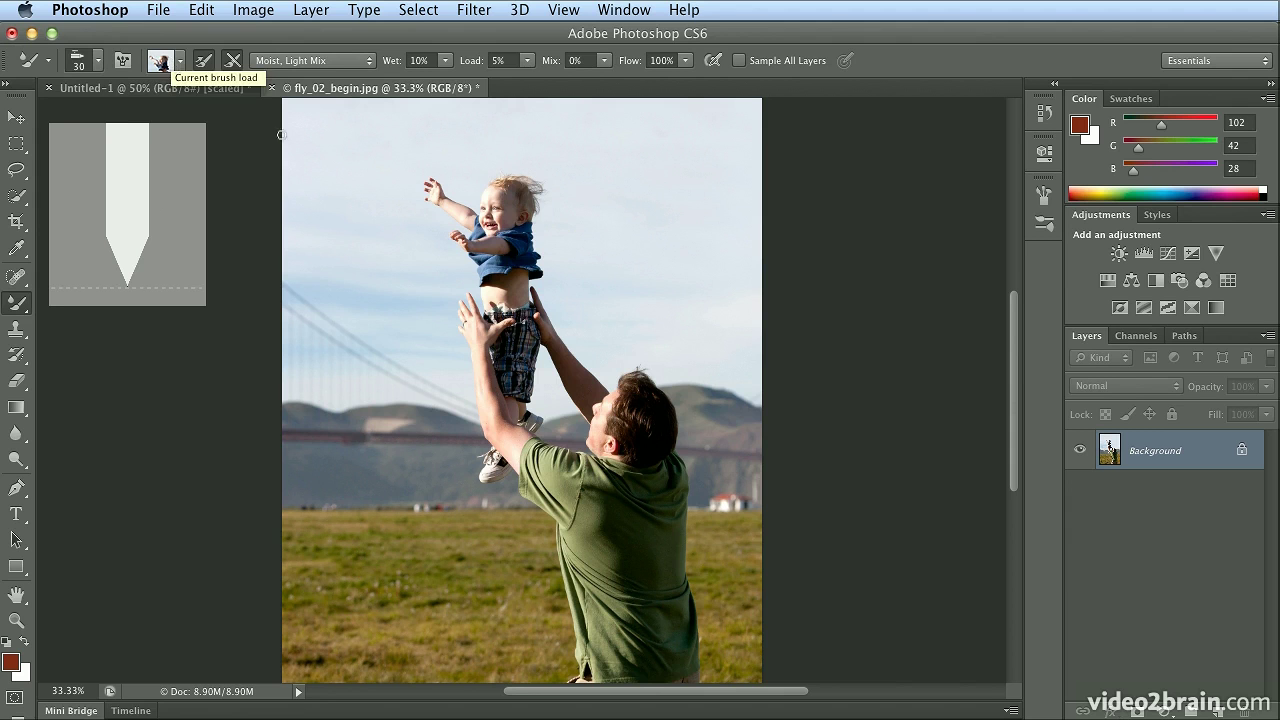
key("super+plus")
key("super+plus")
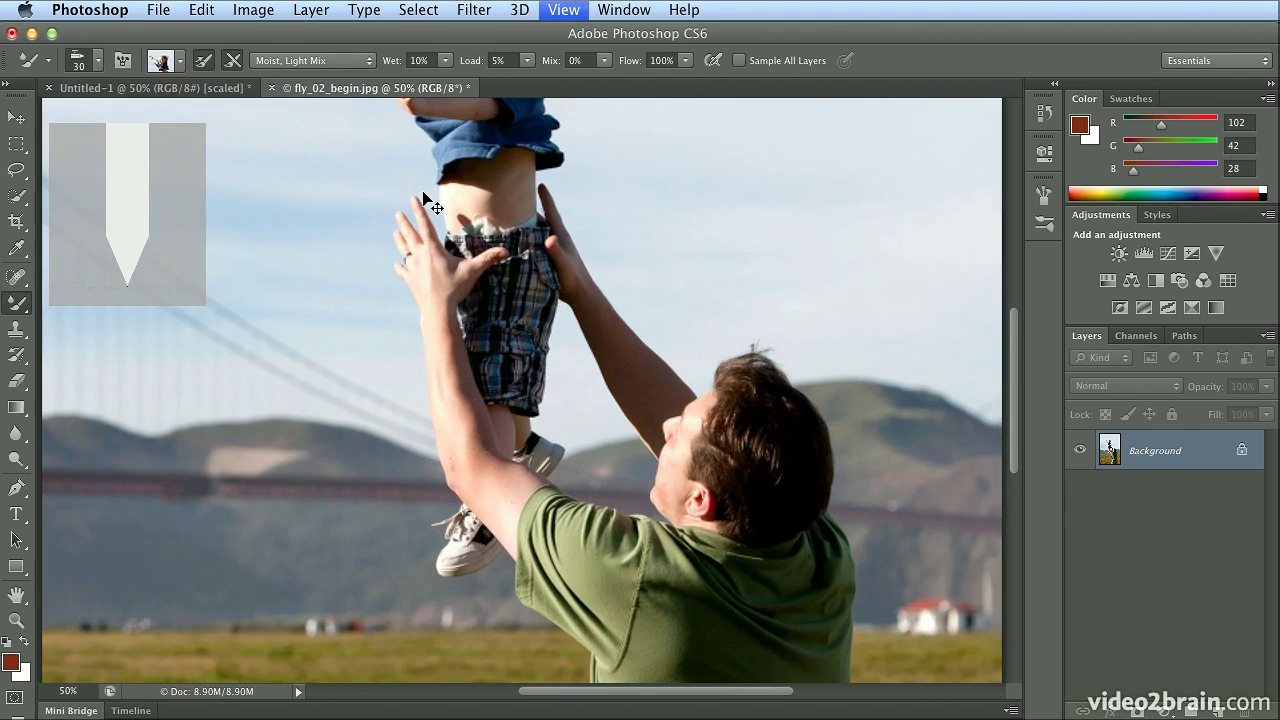
scroll(423, 192, "up", 5)
key("super+plus")
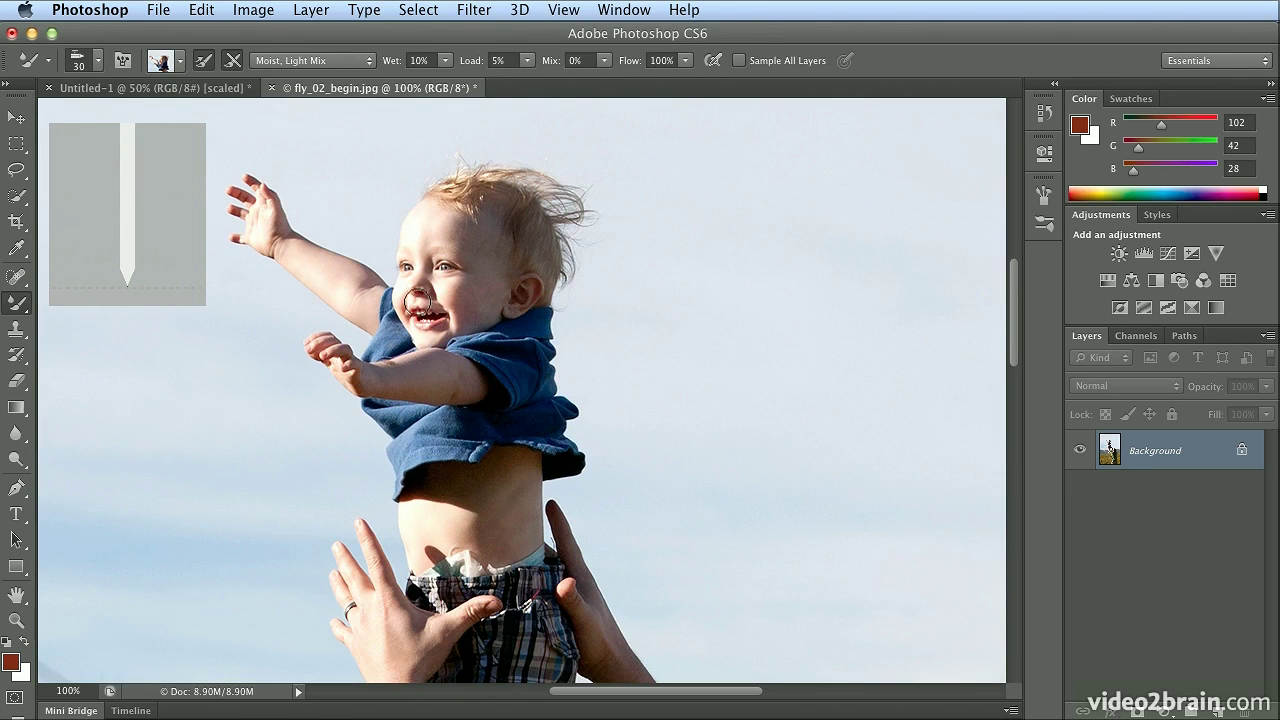
key("bracketleft")
key("bracketleft")
key("bracketleft")
key("bracketleft")
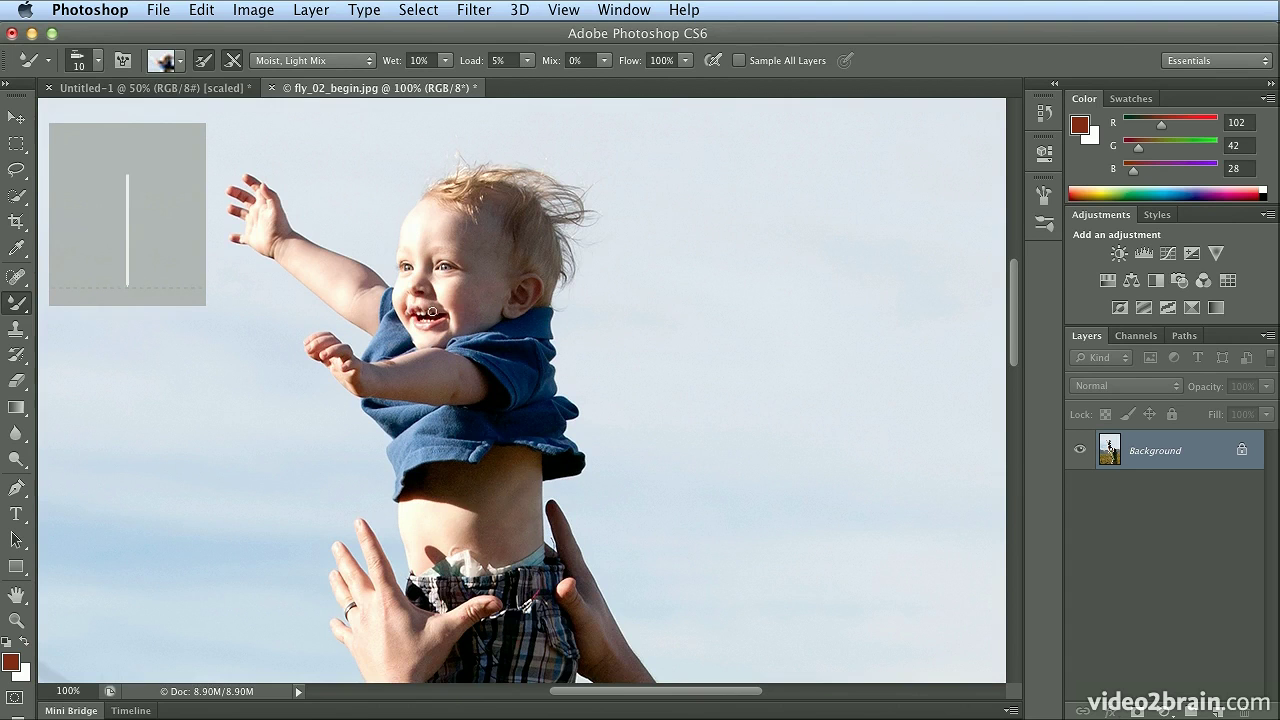
Resample near the baby's mouth, switch to a flat bristle tip, and smear a light streak through the hair
left_click(439, 313, "alt")
left_click(98, 60)
left_click(224, 225)
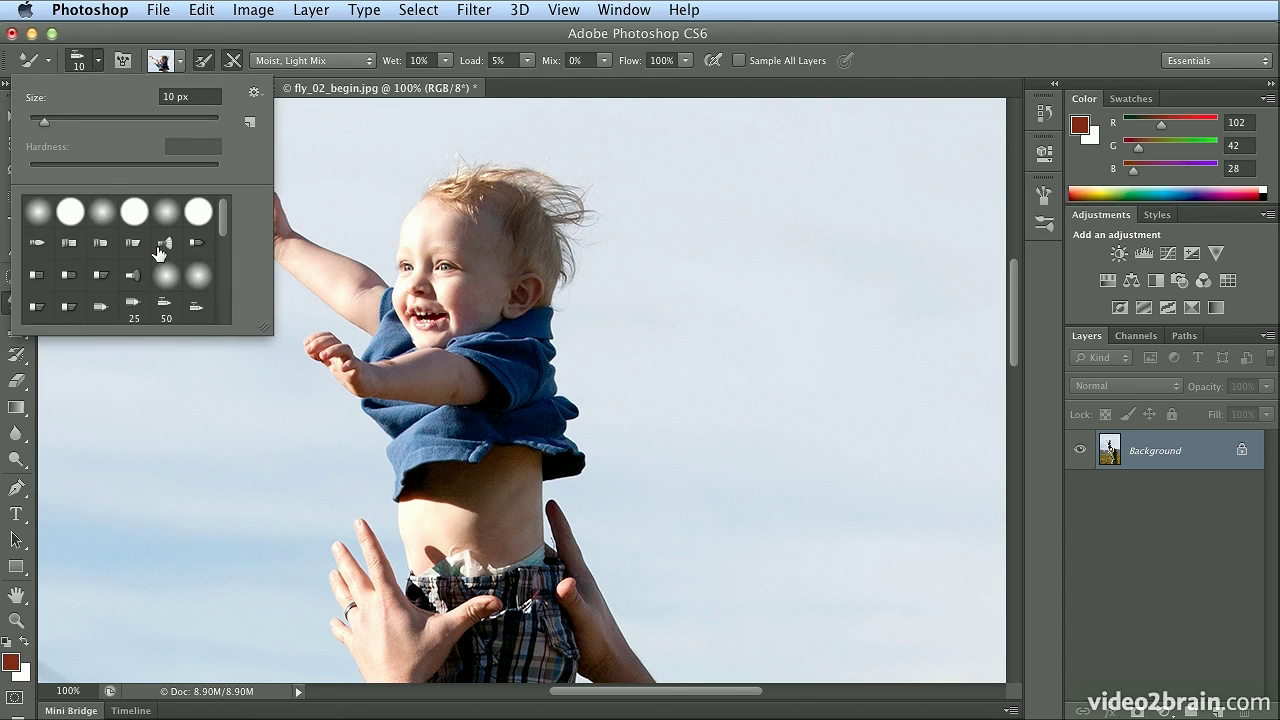
left_click(133, 242)
left_click(437, 200)
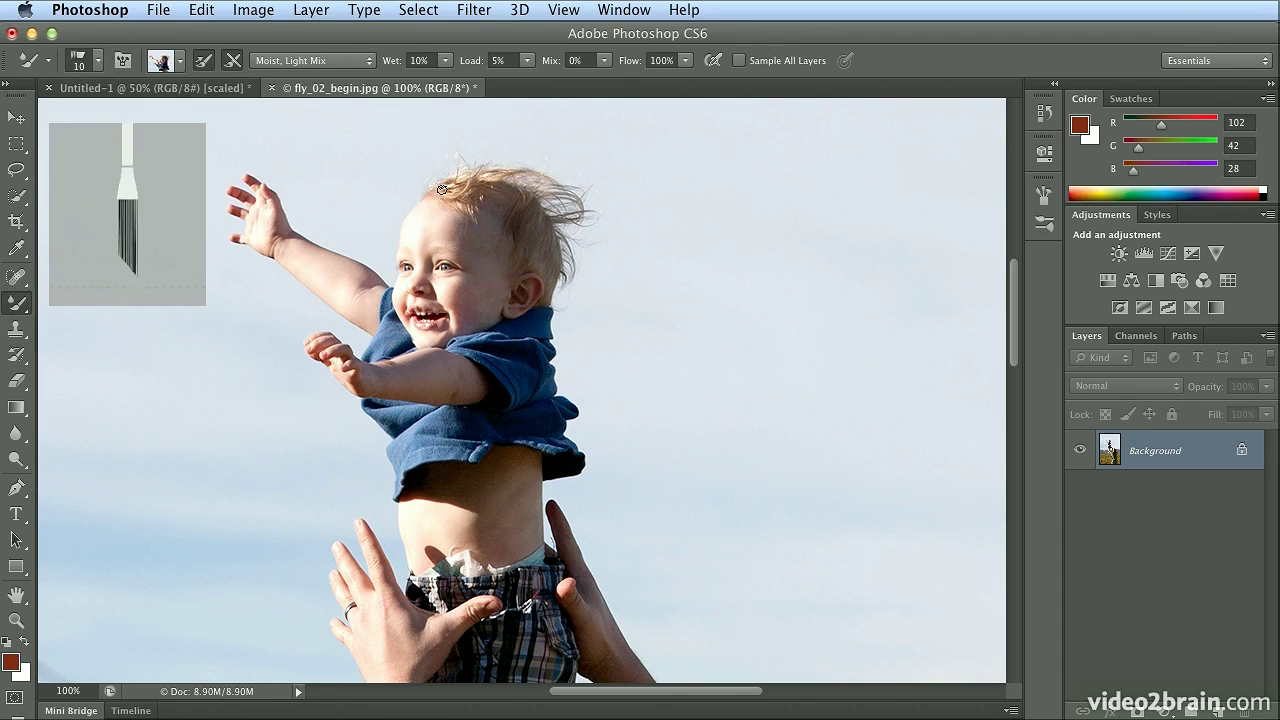
mouse_move(436, 192)
left_mouse_down()
mouse_move(493, 184)
mouse_move(454, 194)
mouse_move(465, 197)
mouse_move(505, 181)
mouse_move(454, 203)
mouse_move(492, 199)
mouse_move(451, 203)
mouse_move(510, 200)
left_mouse_up()
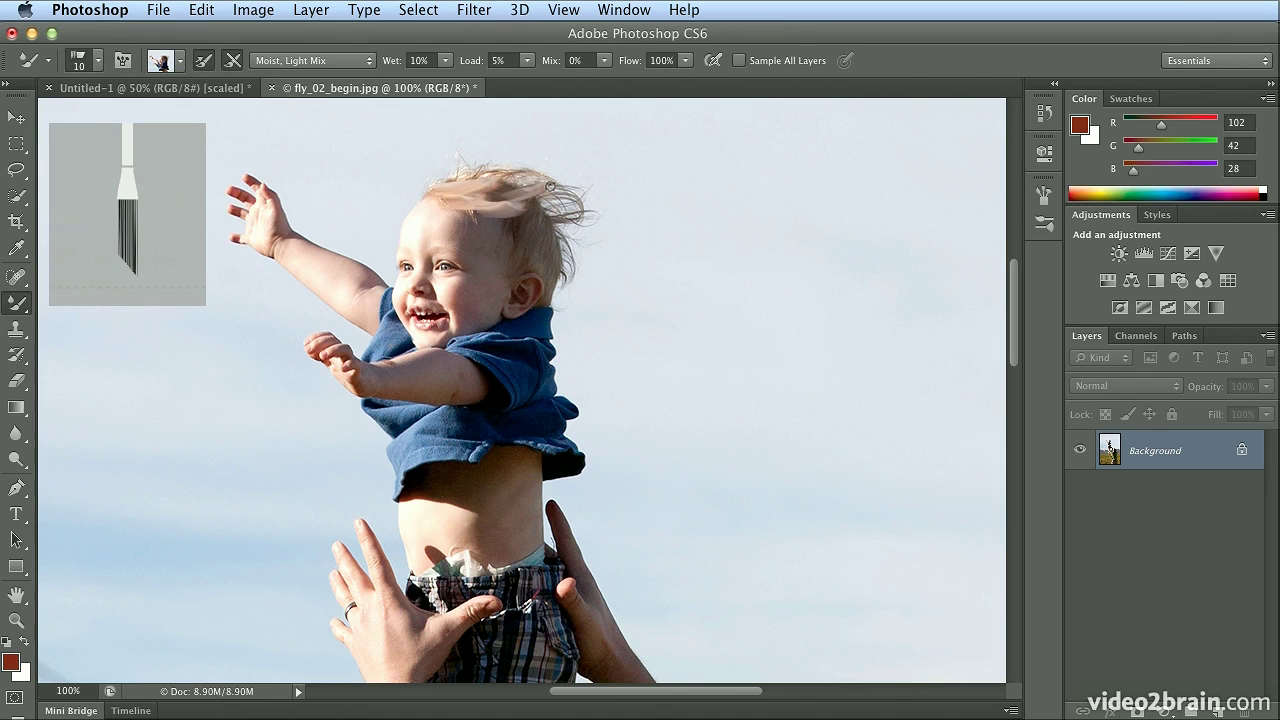
Reselect the Mixer Brush Tool and scroll through the brush tip presets again
left_click(16, 302)
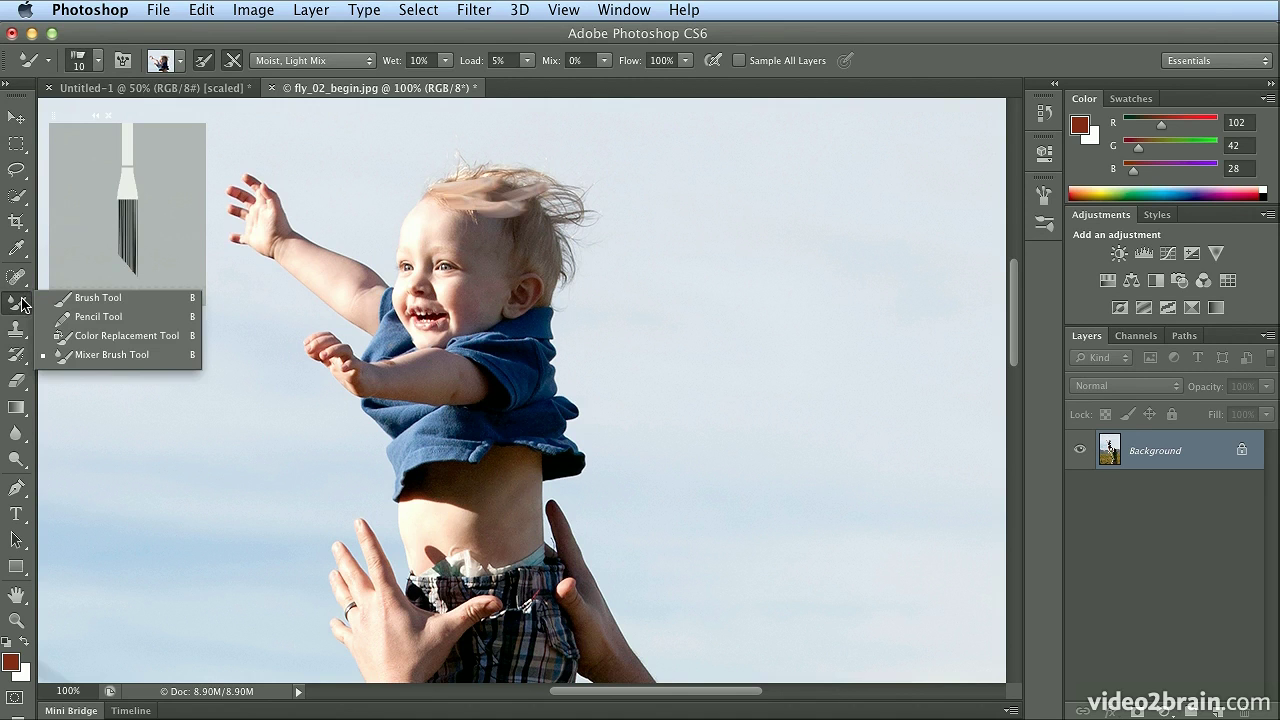
left_click(116, 362)
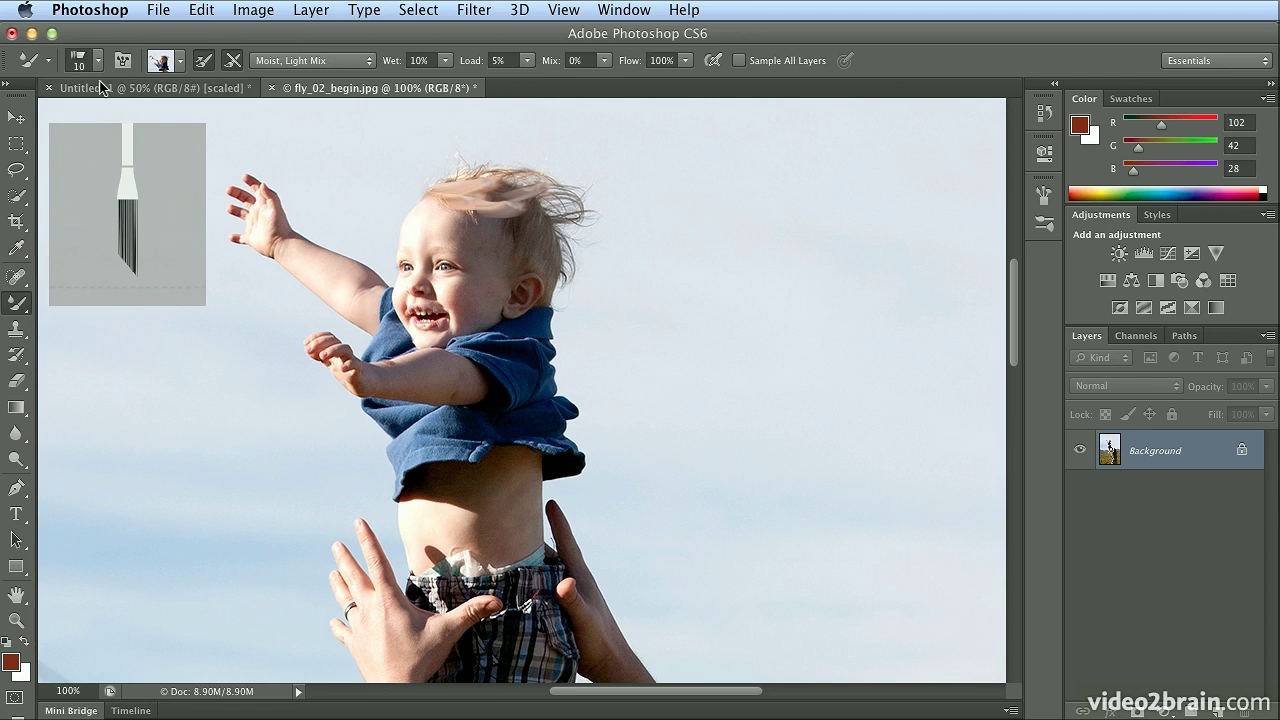
left_click(98, 62)
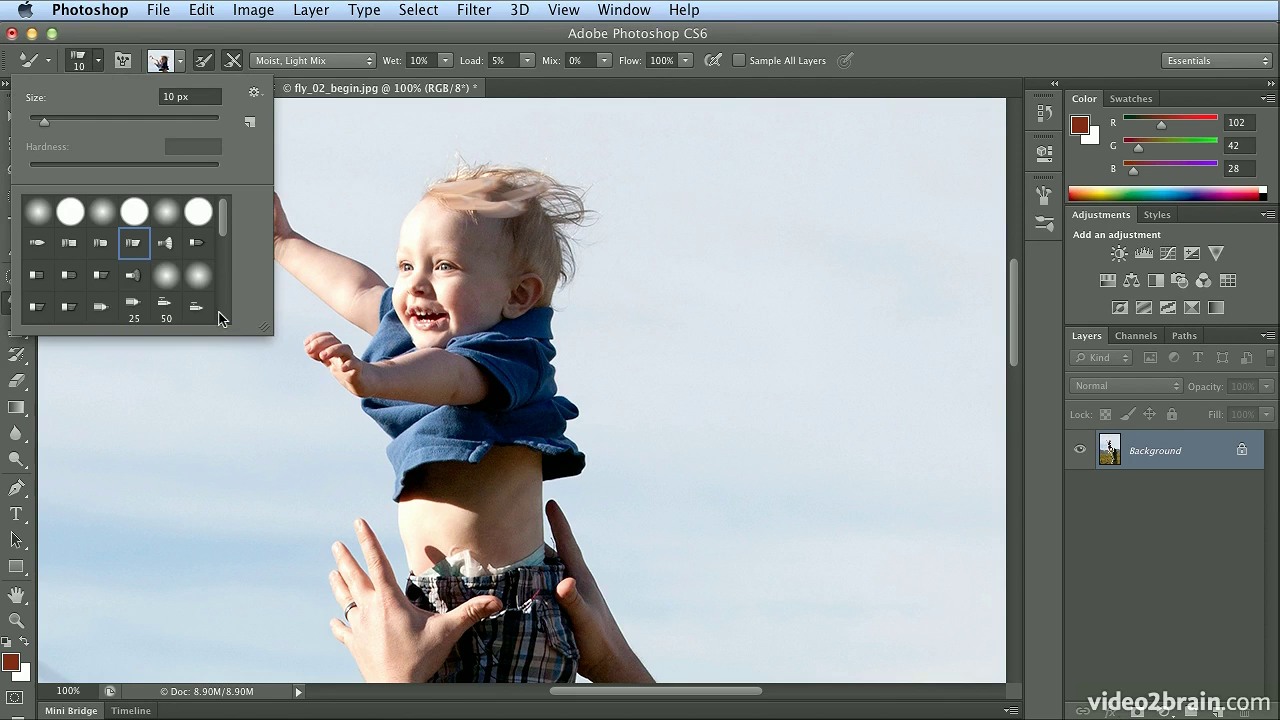
scroll(220, 312, "down", 3)
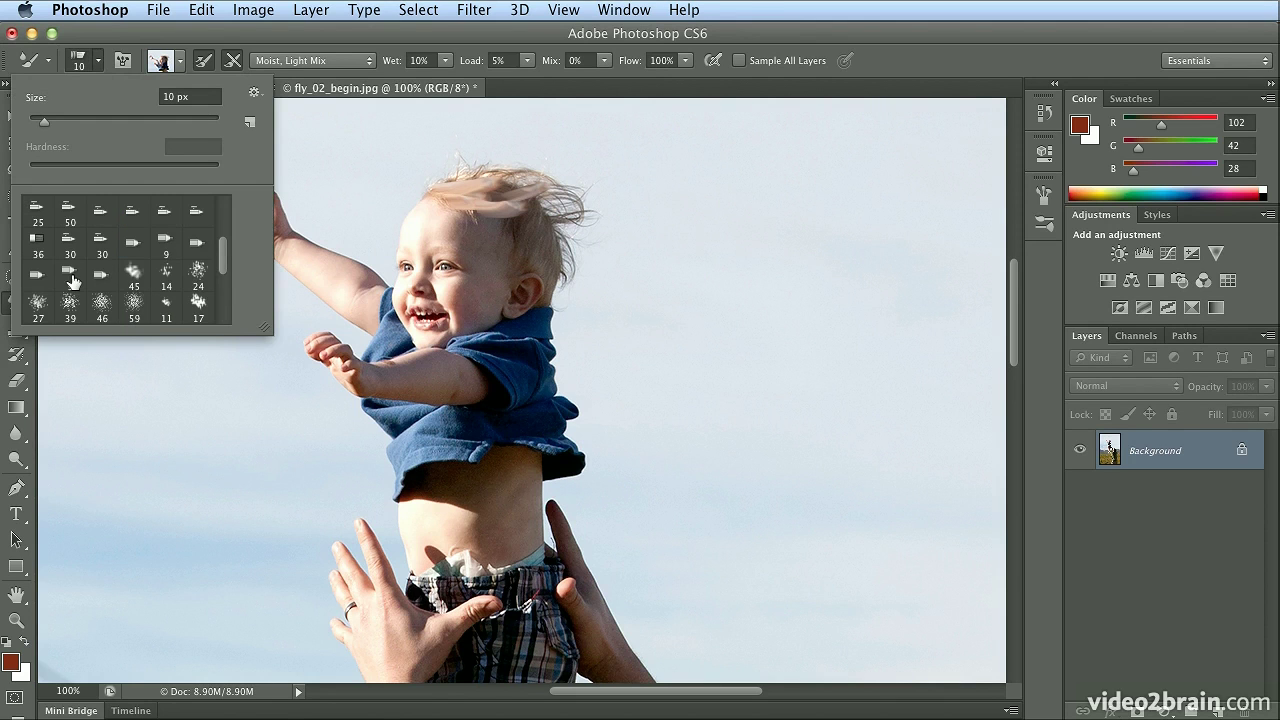